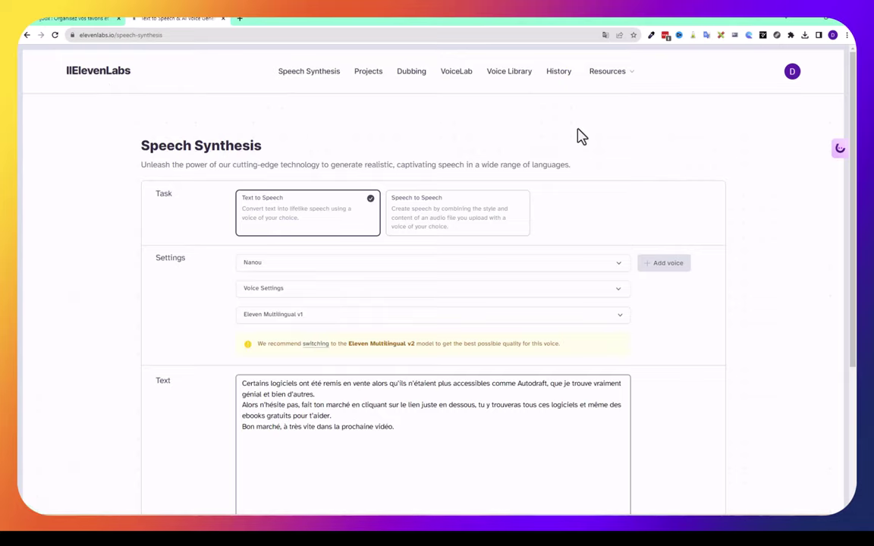
- Start a new ElevenLabs dub named 'essai'
{"action": "left_click", "coordinate": [413, 76]}
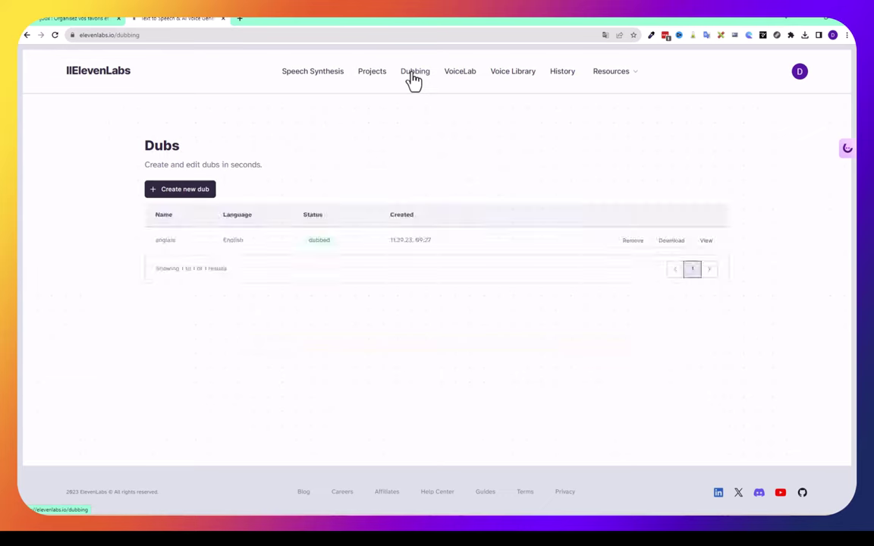
{"action": "left_click", "coordinate": [179, 199]}
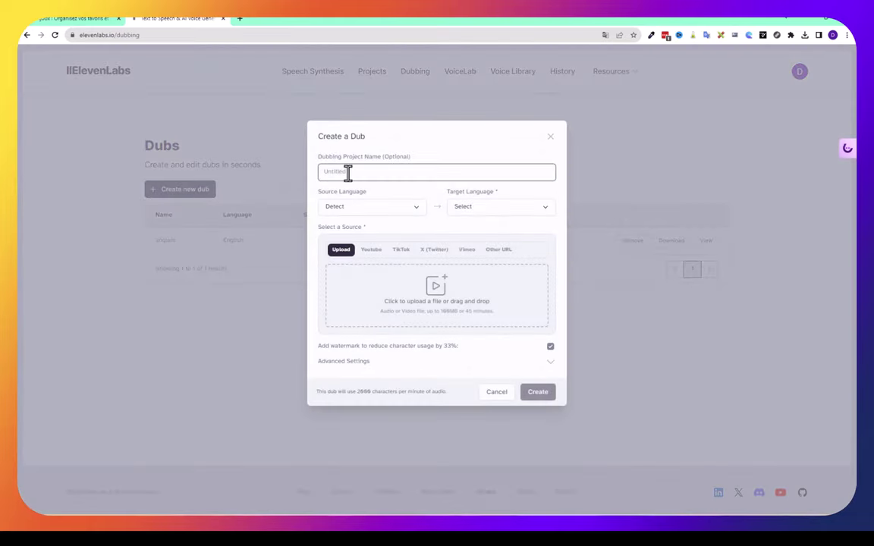
{"action": "type", "text": "essai"}
- Set the dub's source language to French and its target language to English
{"action": "left_click", "coordinate": [414, 209]}
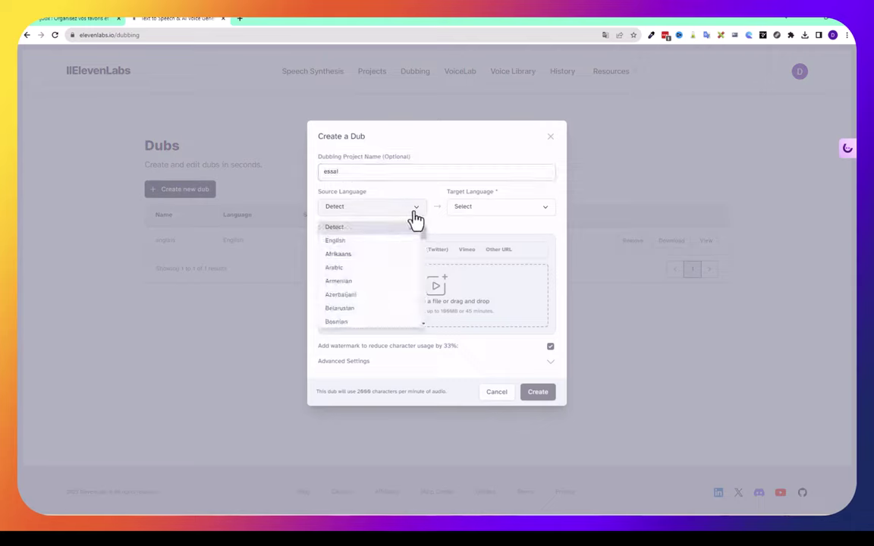
{"action": "scroll", "coordinate": [385, 283], "scroll_direction": "down", "scroll_amount": 3}
{"action": "scroll", "coordinate": [334, 325], "scroll_direction": "down", "scroll_amount": 1}
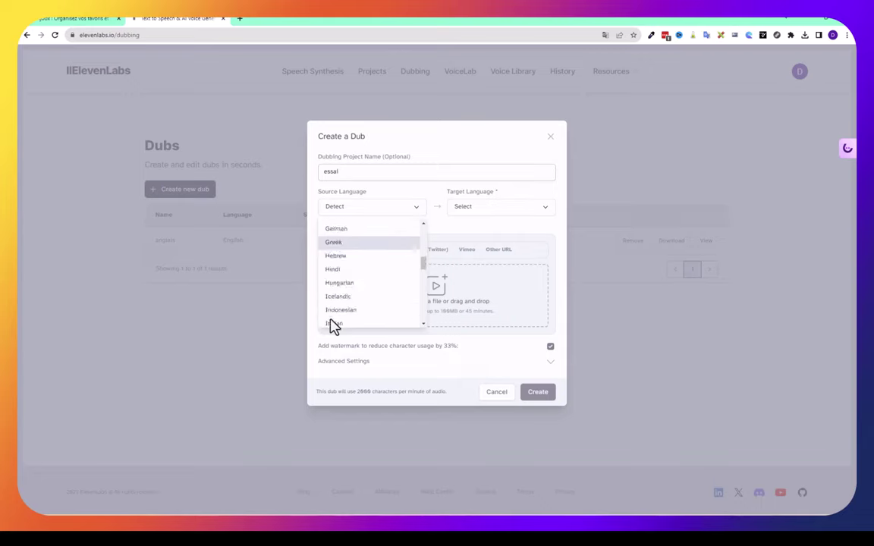
{"action": "scroll", "coordinate": [334, 324], "scroll_direction": "down", "scroll_amount": 2}
{"action": "scroll", "coordinate": [335, 308], "scroll_direction": "up", "scroll_amount": 1}
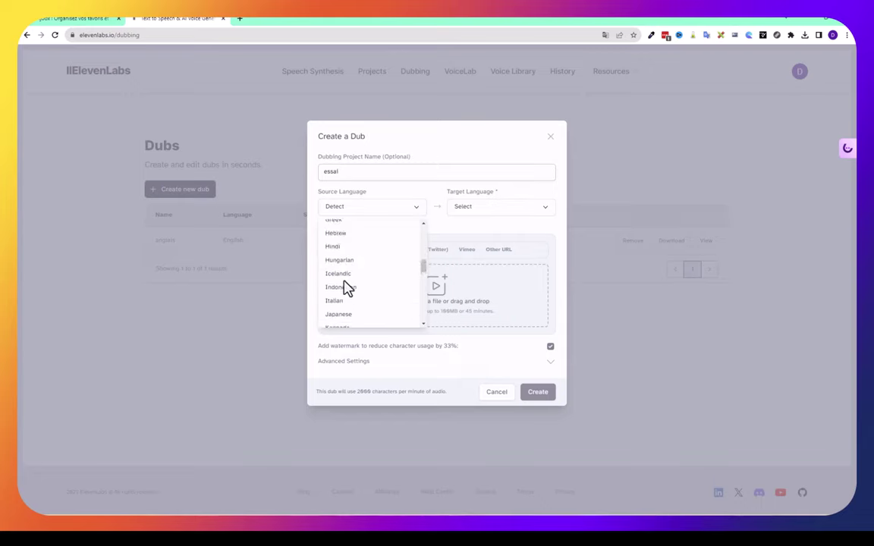
{"action": "scroll", "coordinate": [343, 261], "scroll_direction": "up", "scroll_amount": 2}
{"action": "left_click", "coordinate": [345, 242]}
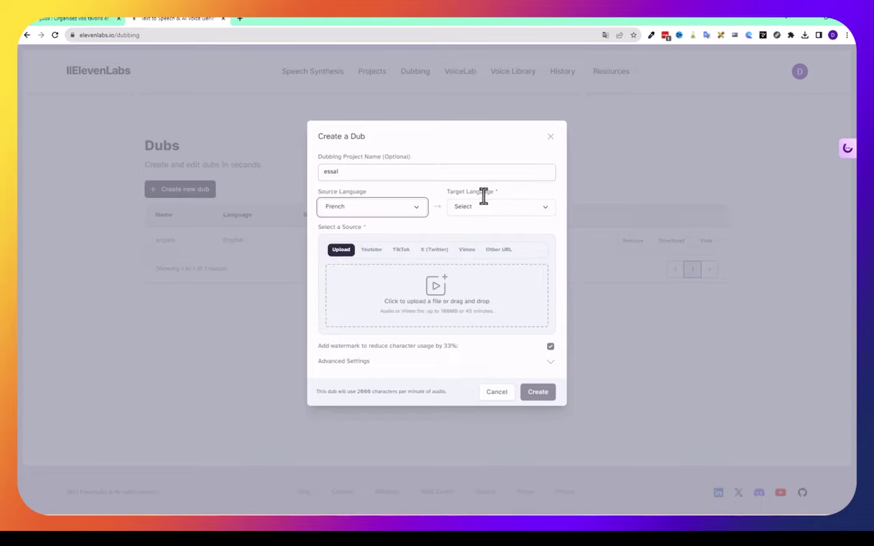
{"action": "left_click", "coordinate": [550, 213]}
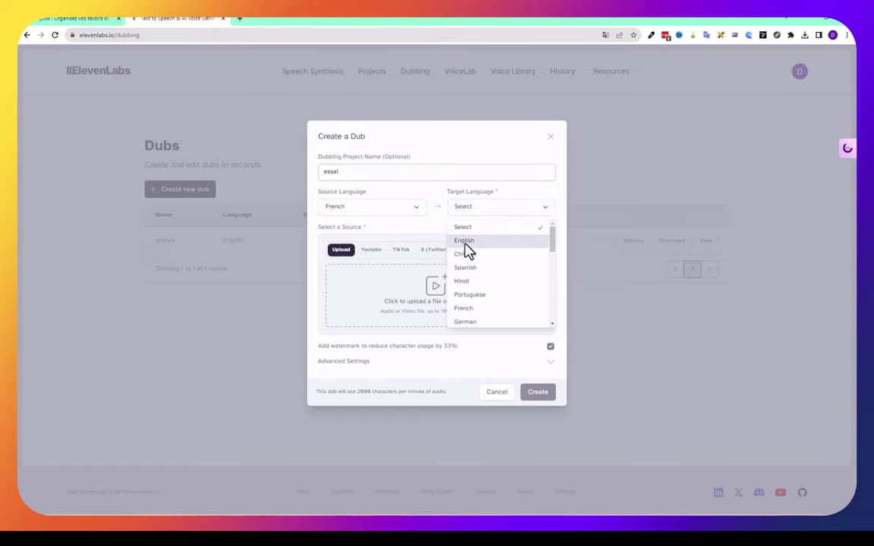
{"action": "left_click", "coordinate": [464, 242]}
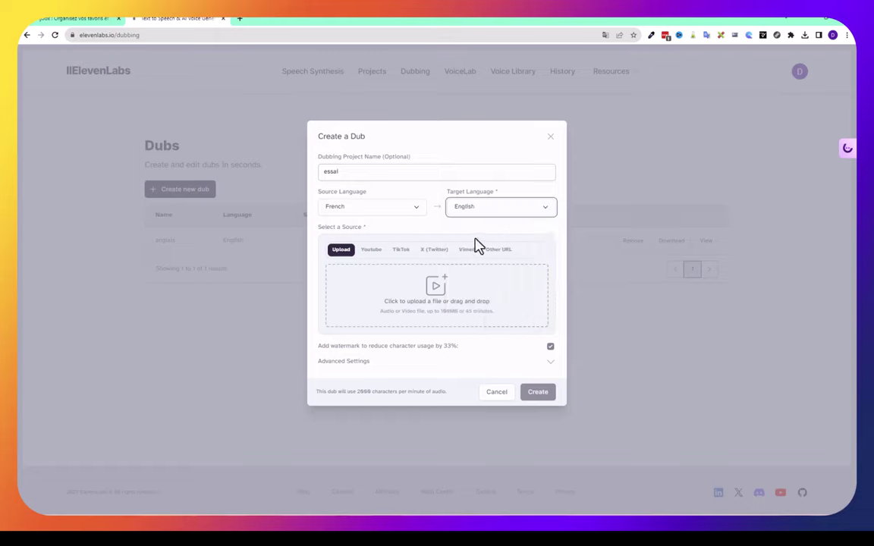
- Upload the French course video and briefly play, then pause, its preview
{"action": "left_click", "coordinate": [437, 295]}
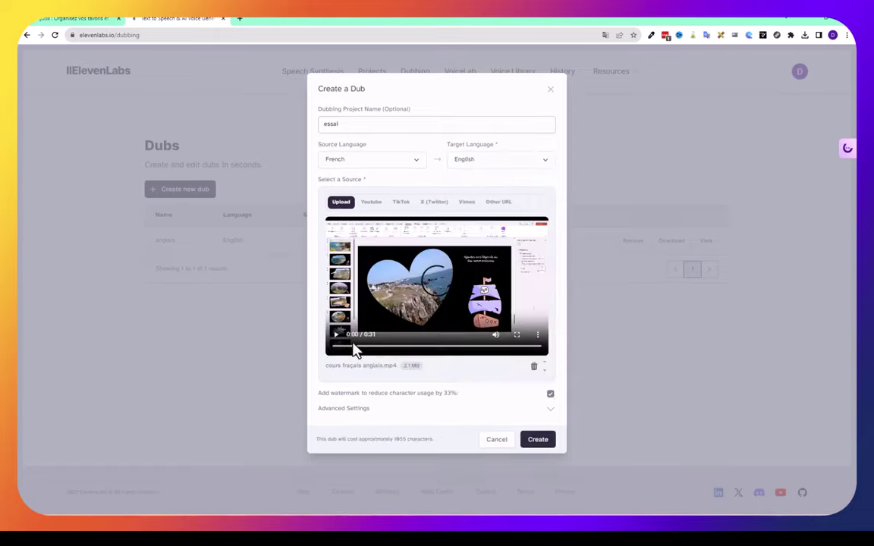
{"action": "left_click", "coordinate": [336, 337]}
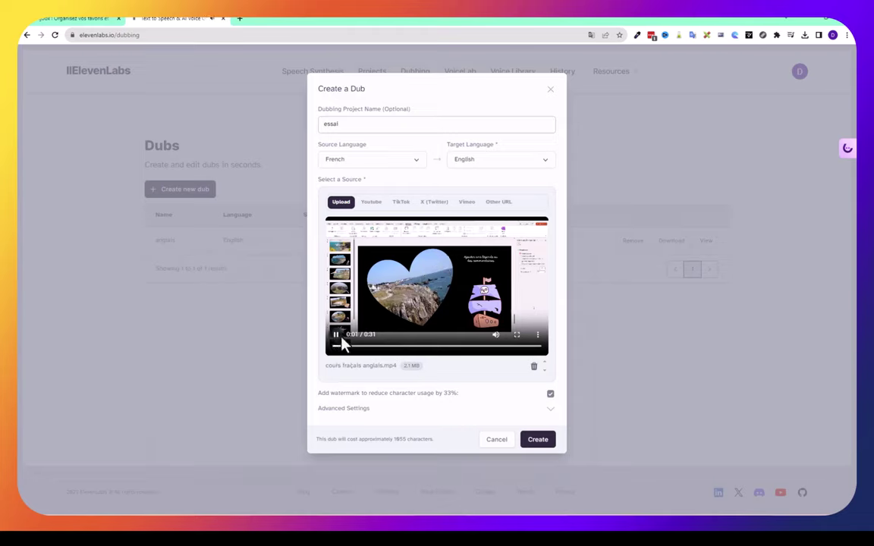
{"action": "left_click", "coordinate": [337, 338]}
- Cancel the Create a Dub form, then view and close the anglais dub's details
{"action": "left_click", "coordinate": [596, 450]}
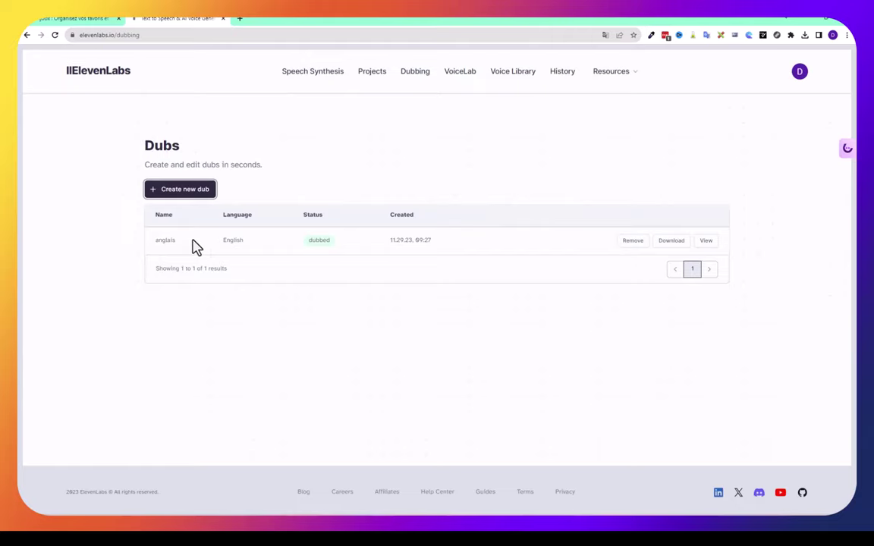
{"action": "left_click", "coordinate": [705, 241]}
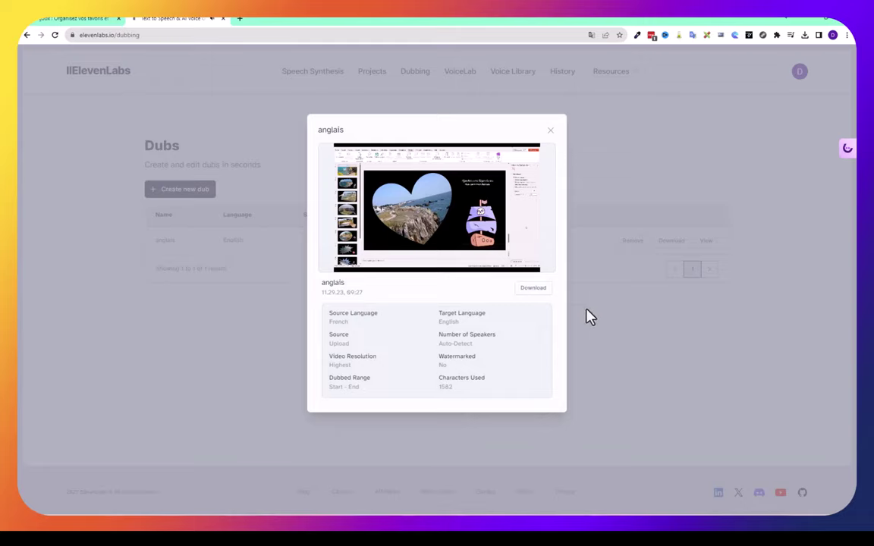
{"action": "left_click", "coordinate": [550, 131]}
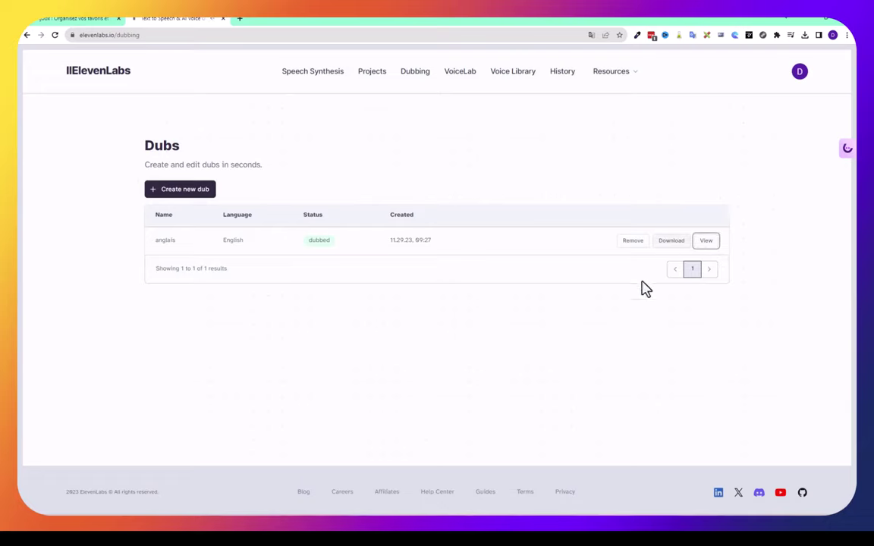
- Close the ElevenLabs tab and minimize the Chrome window
{"action": "left_click", "coordinate": [223, 19]}
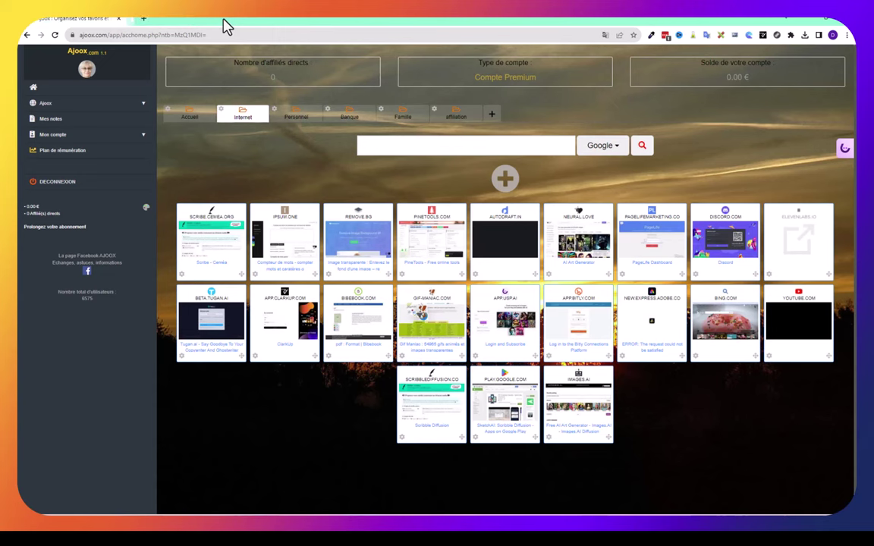
{"action": "left_click", "coordinate": [808, 22]}
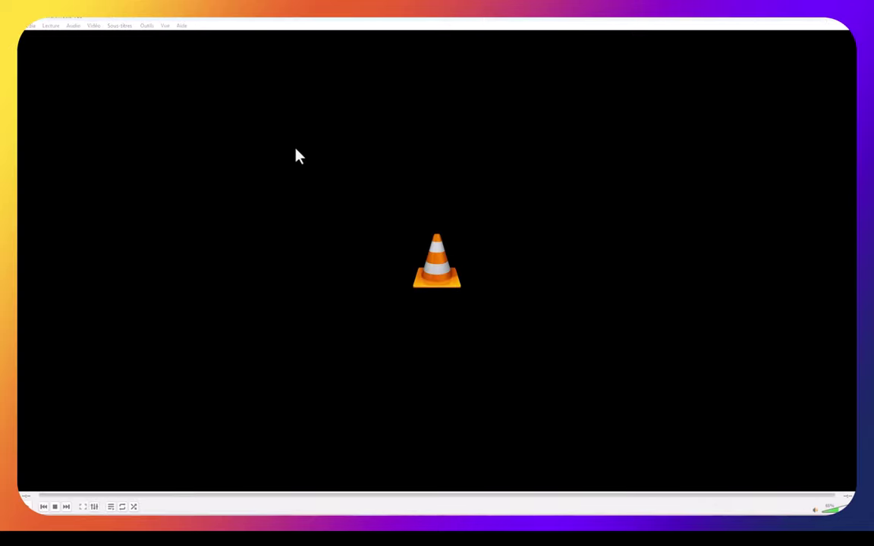
- Play anglais.mp4 in VLC, then bring up its Convertir / Enregistrer options
{"action": "left_click", "coordinate": [29, 25]}
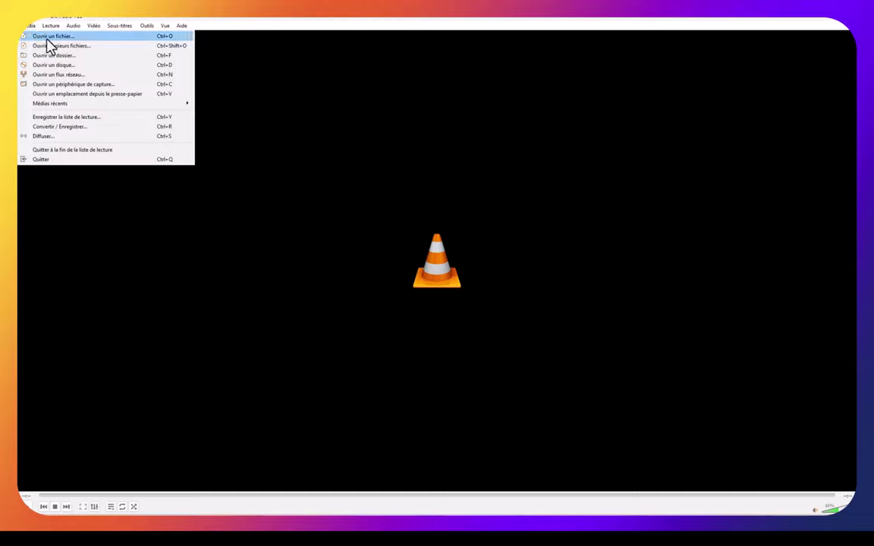
{"action": "left_click", "coordinate": [47, 38]}
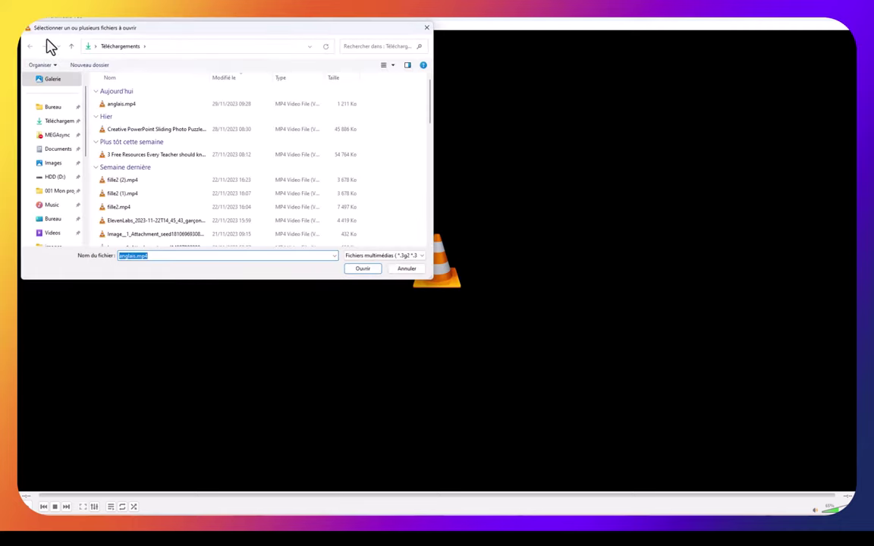
{"action": "left_click", "coordinate": [111, 109]}
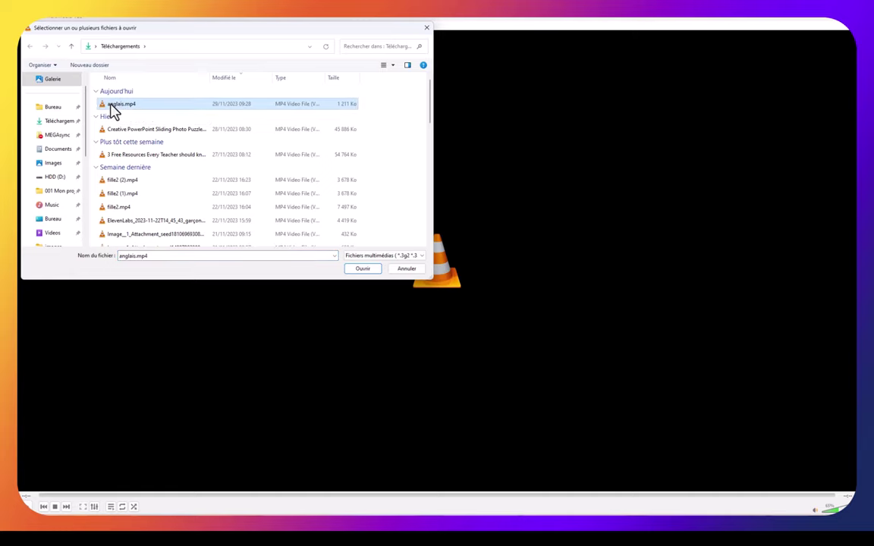
{"action": "left_click", "coordinate": [364, 270]}
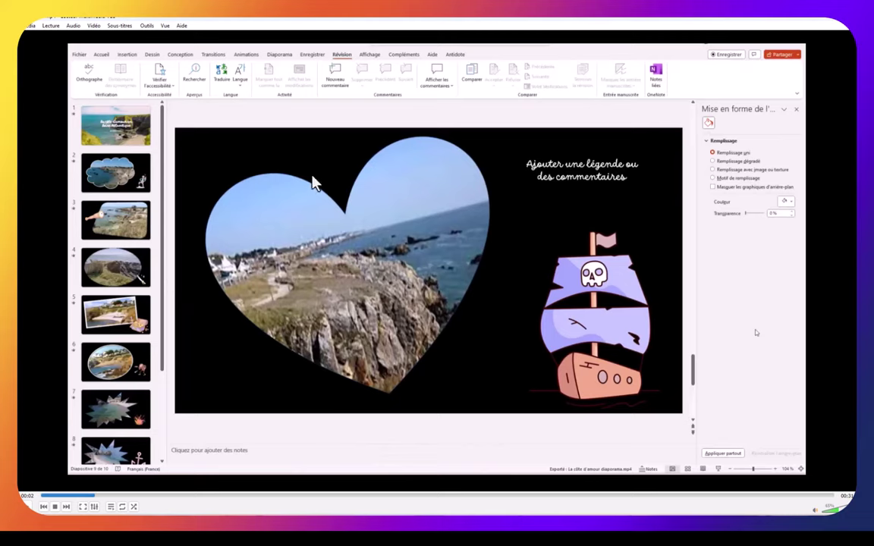
{"action": "left_click", "coordinate": [28, 27]}
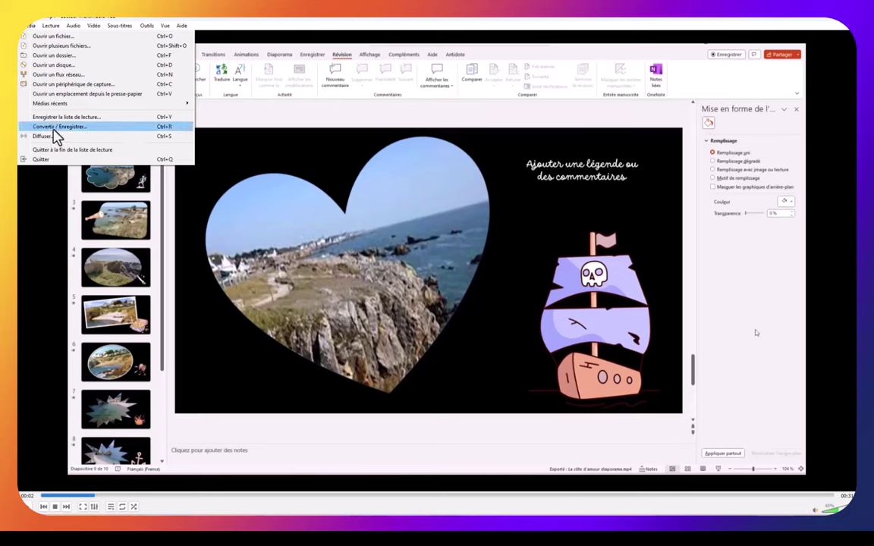
{"action": "left_click", "coordinate": [54, 128]}
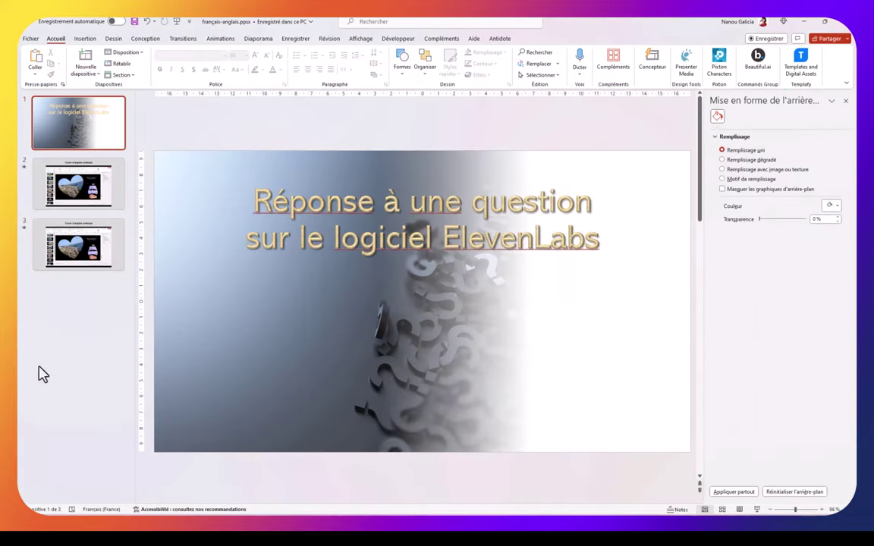
- Add a blank fourth slide after slide 3 with a light grey background
{"action": "left_click", "coordinate": [106, 171]}
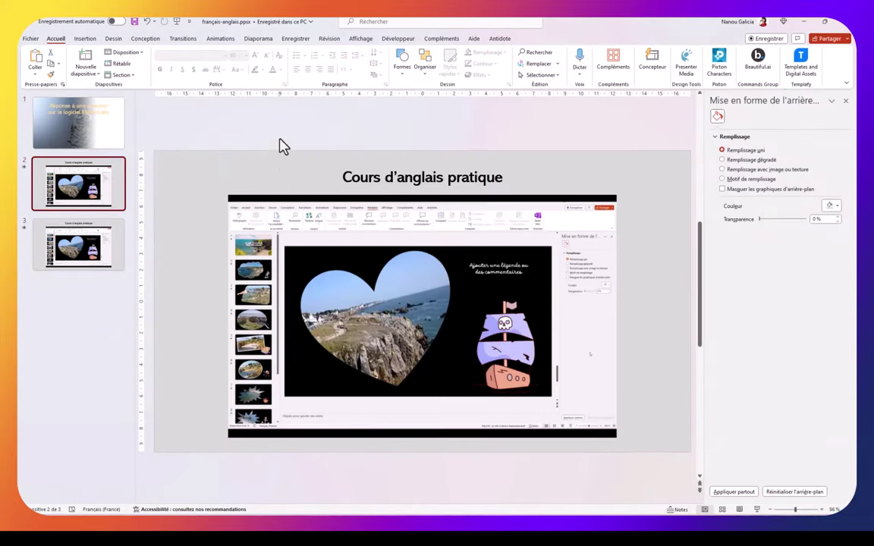
{"action": "left_click", "coordinate": [446, 216]}
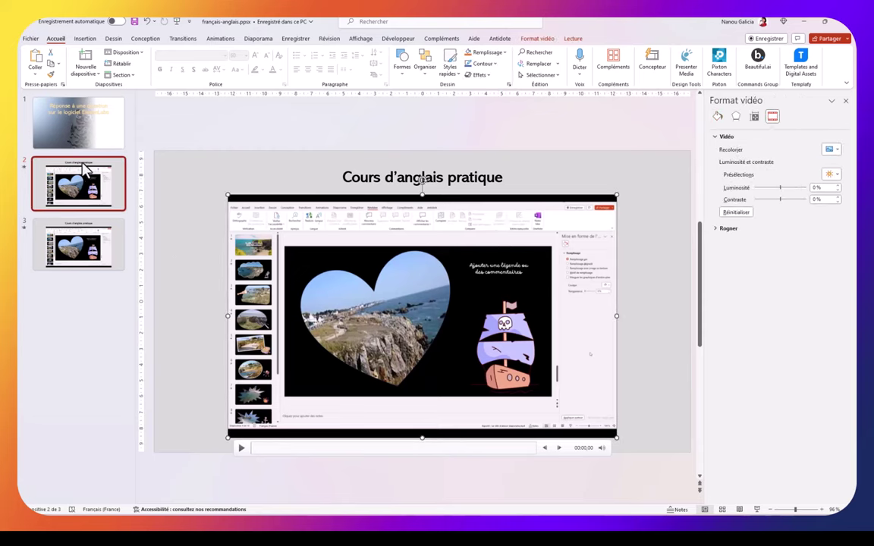
{"action": "left_click", "coordinate": [76, 322]}
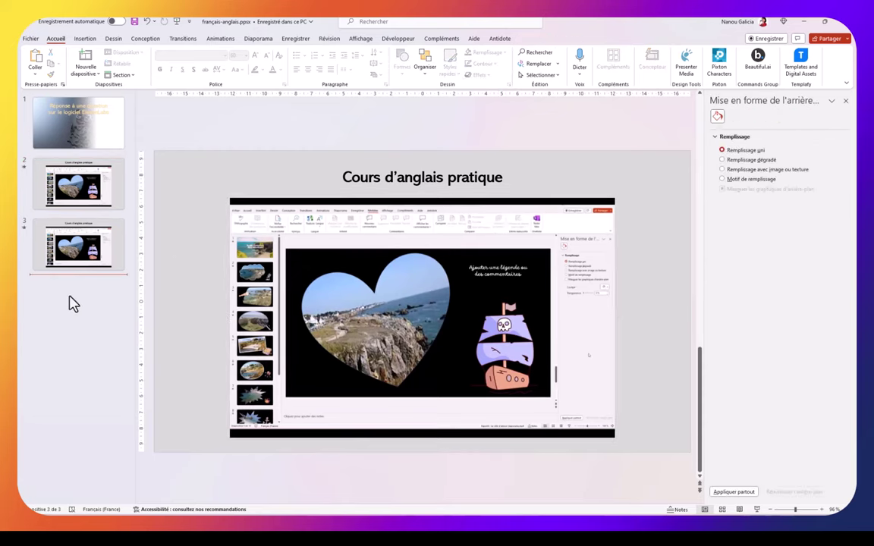
{"action": "right_click", "coordinate": [72, 302]}
{"action": "left_click", "coordinate": [114, 330]}
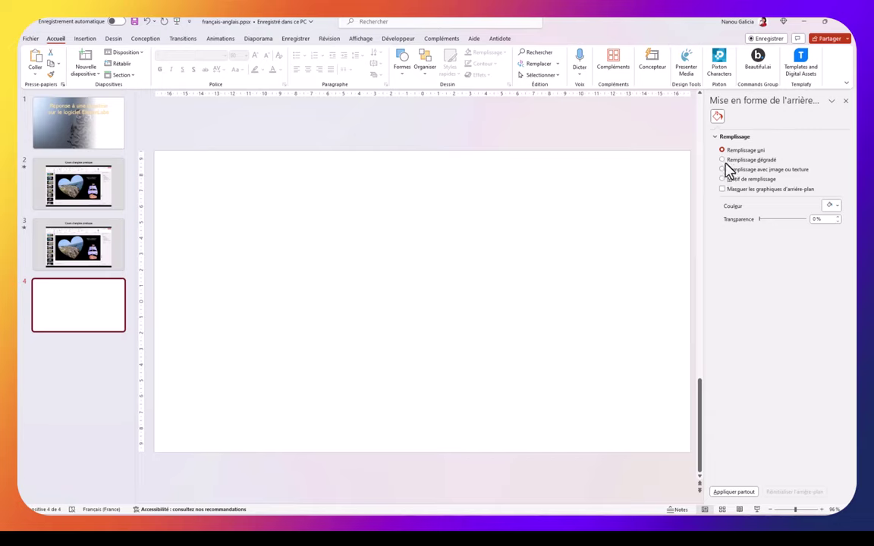
{"action": "left_click", "coordinate": [834, 205]}
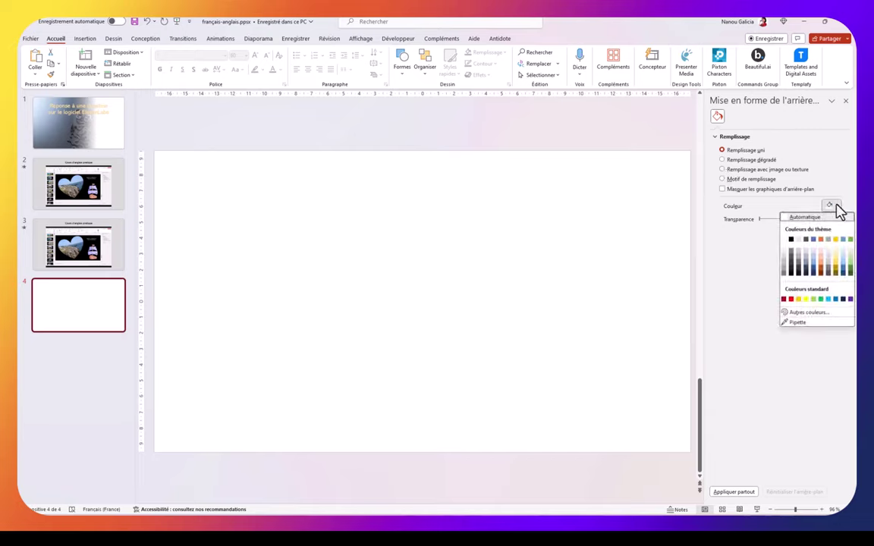
{"action": "left_click", "coordinate": [785, 262]}
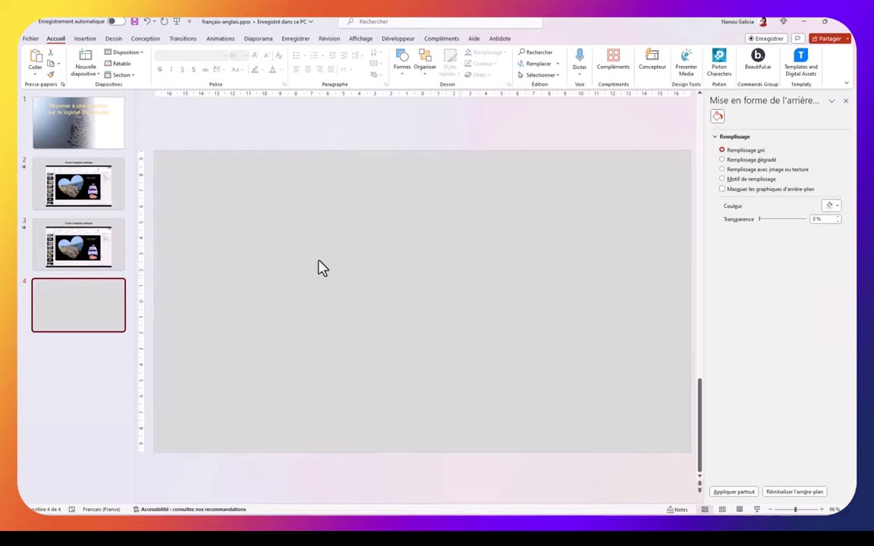
- Insert 'cours fraçais anglais.mp4' from the desktop onto slide 4
{"action": "left_click", "coordinate": [82, 40]}
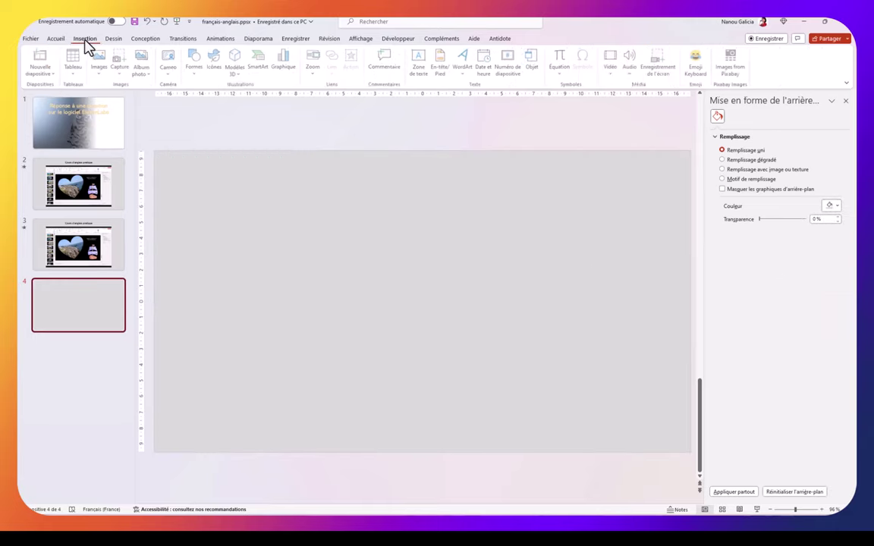
{"action": "left_click", "coordinate": [611, 69]}
{"action": "left_click", "coordinate": [634, 106]}
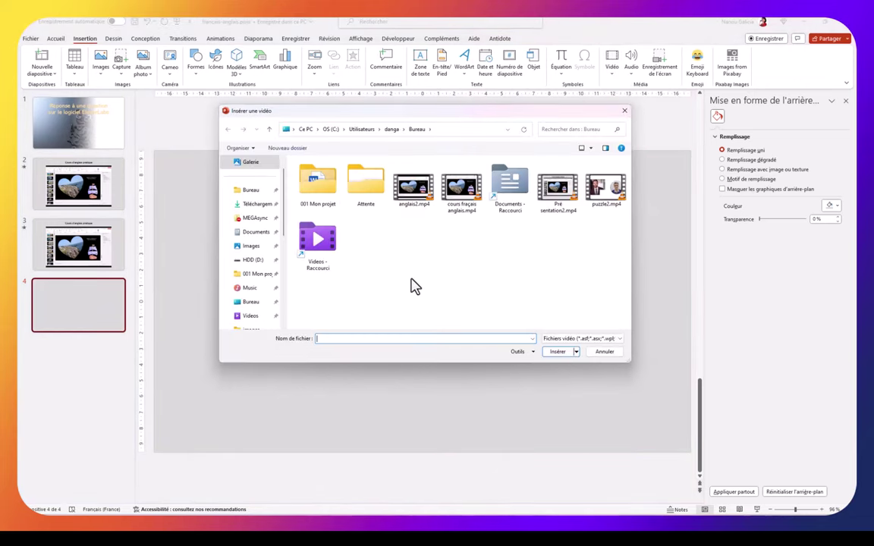
{"action": "left_click", "coordinate": [462, 193]}
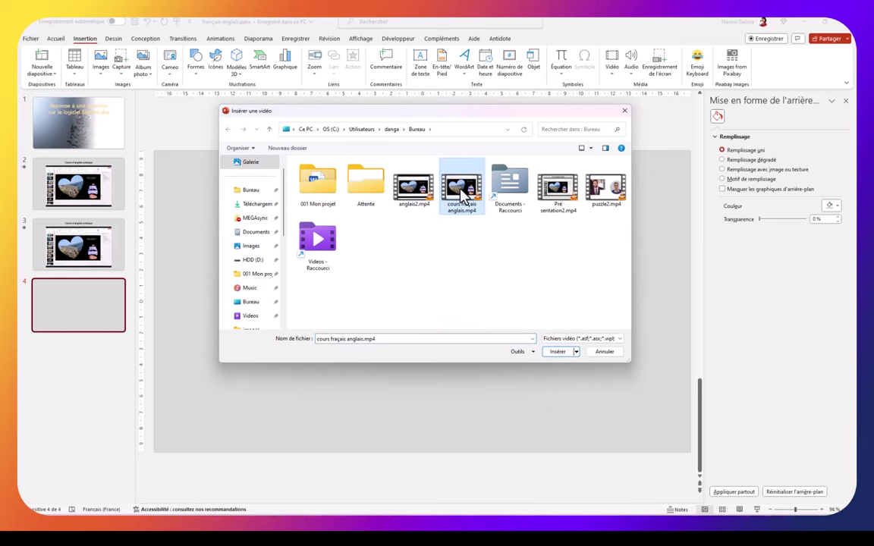
{"action": "left_click", "coordinate": [559, 351]}
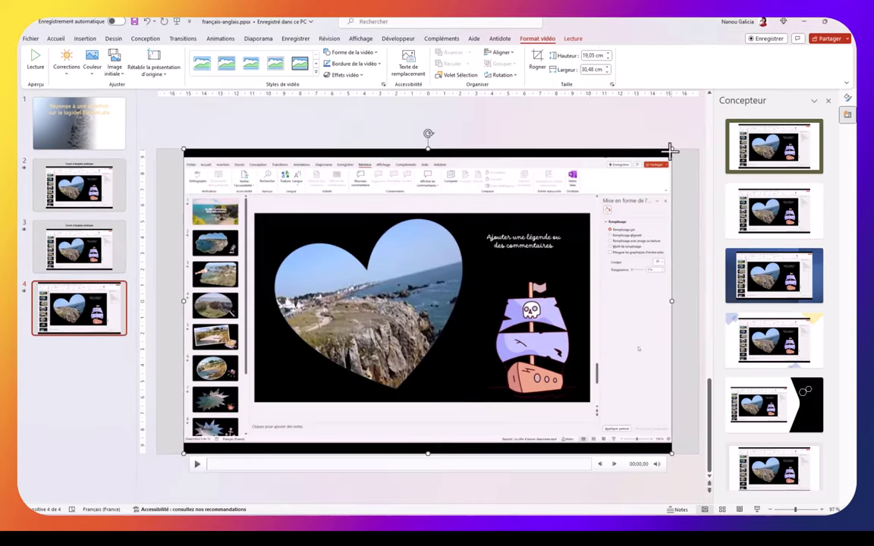
- Shrink and reposition the video to about 26 cm wide; try, then undo, a blue design
{"action": "left_click_drag", "start_coordinate": [671, 150], "coordinate": [603, 241]}
{"action": "left_click_drag", "start_coordinate": [390, 312], "coordinate": [427, 294]}
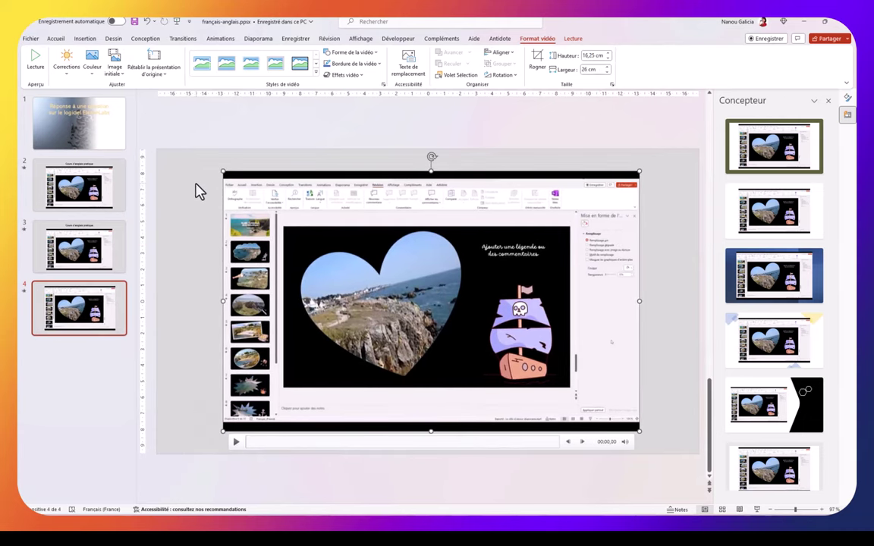
{"action": "left_click", "coordinate": [734, 287]}
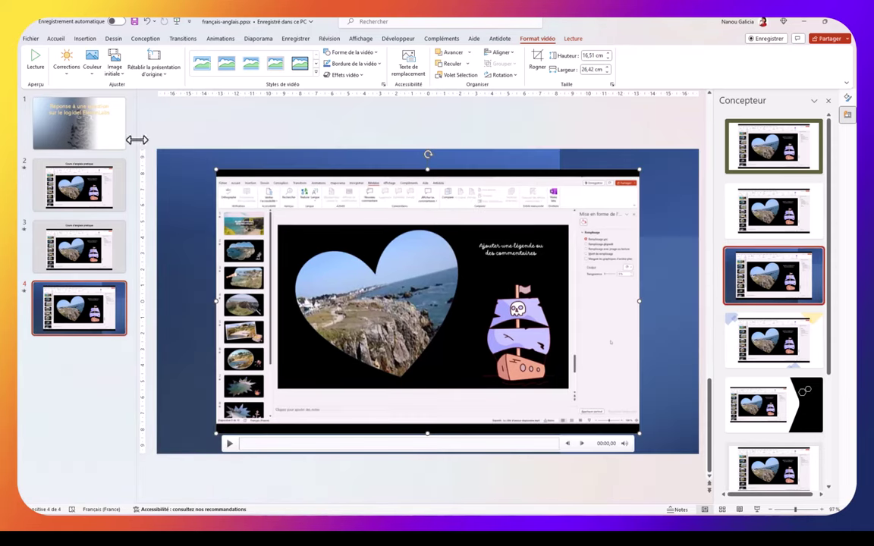
{"action": "left_click", "coordinate": [146, 22]}
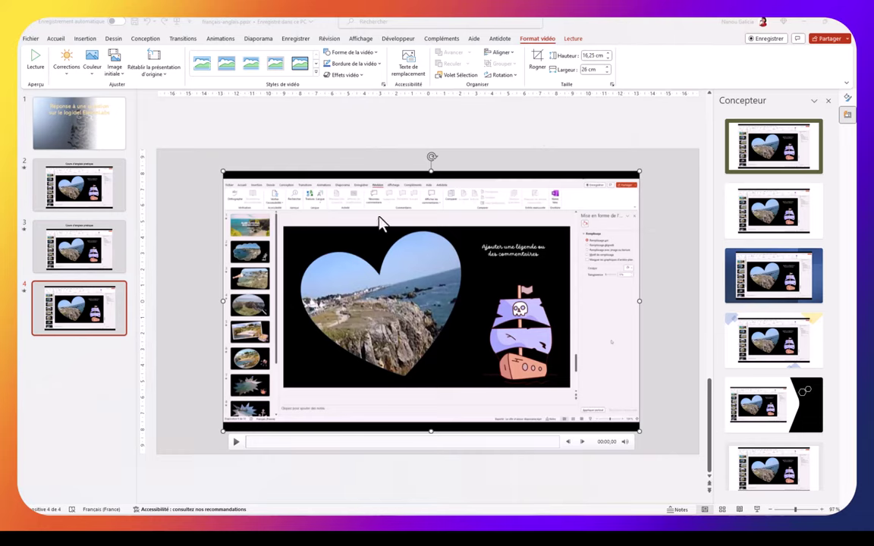
- Crop all four sides of the video to the heart-and-ship picture, 18,24 × 10,38 cm
{"action": "left_click", "coordinate": [538, 65]}
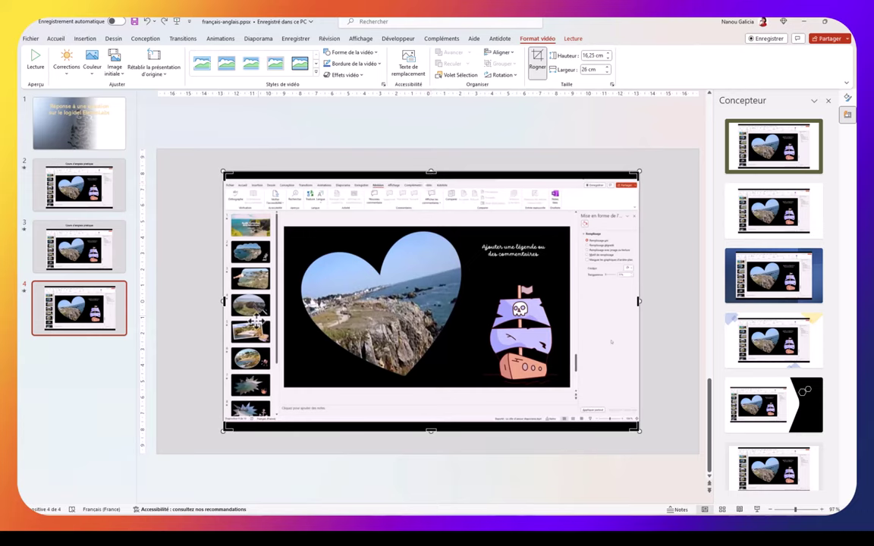
{"action": "left_click_drag", "start_coordinate": [222, 301], "coordinate": [281, 302]}
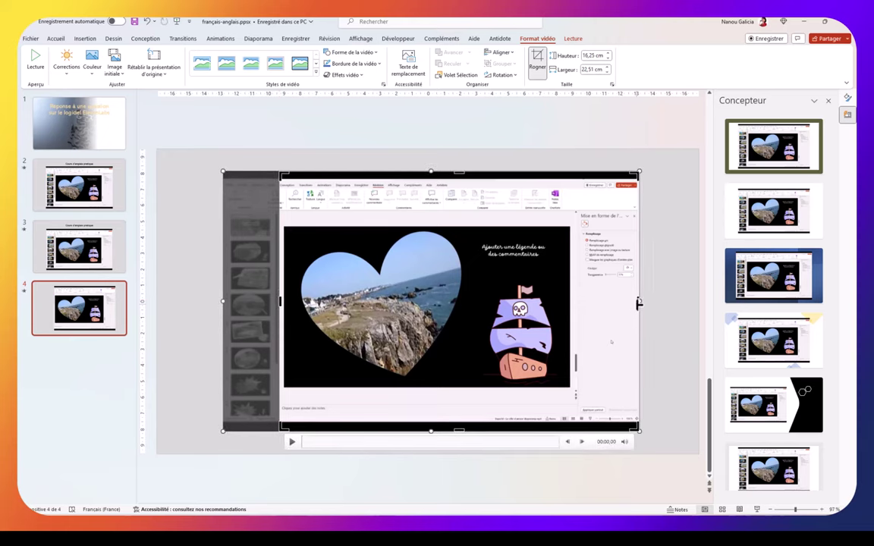
{"action": "left_click_drag", "start_coordinate": [639, 302], "coordinate": [570, 302]}
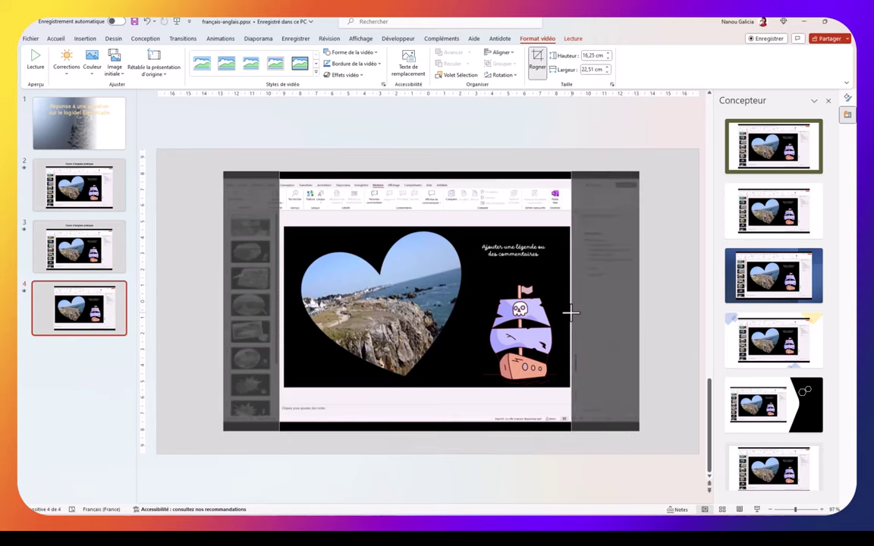
{"action": "left_click_drag", "start_coordinate": [428, 172], "coordinate": [430, 227]}
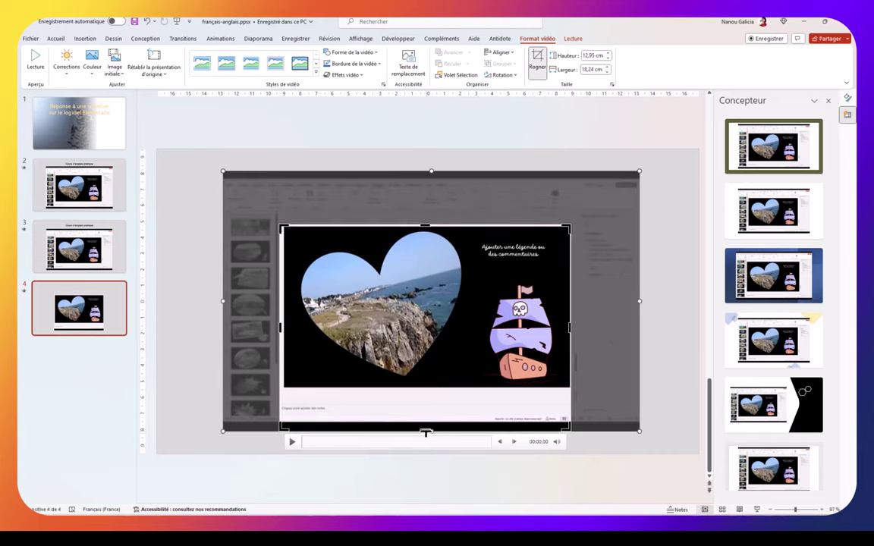
{"action": "left_click_drag", "start_coordinate": [425, 433], "coordinate": [429, 393]}
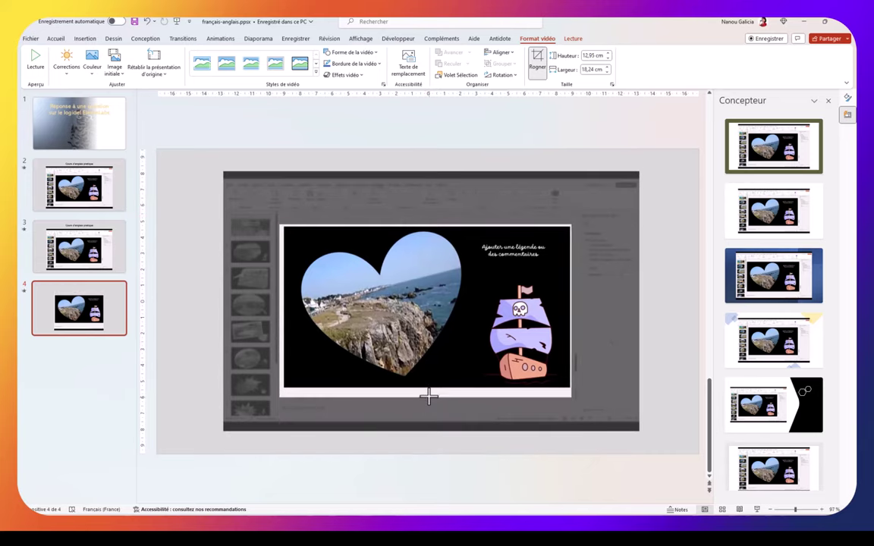
{"action": "left_click_drag", "start_coordinate": [429, 393], "coordinate": [429, 390]}
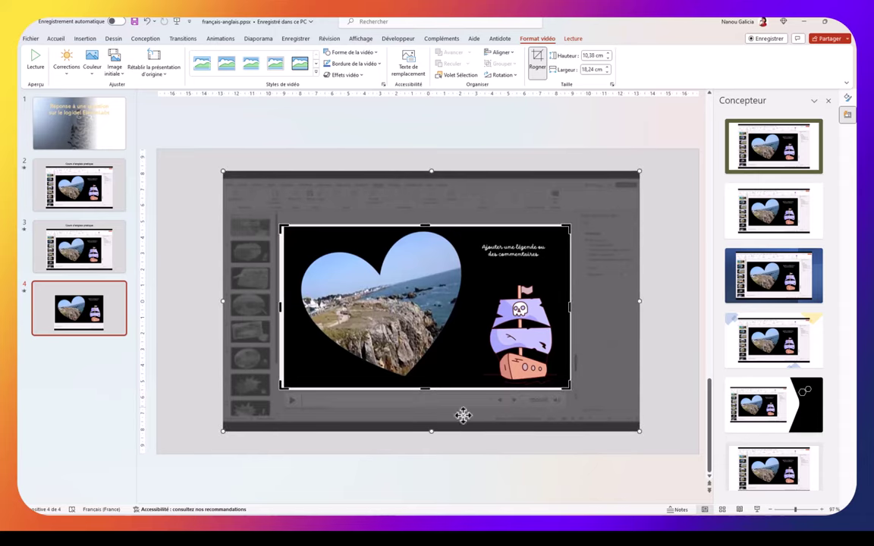
{"action": "key", "text": "Escape"}
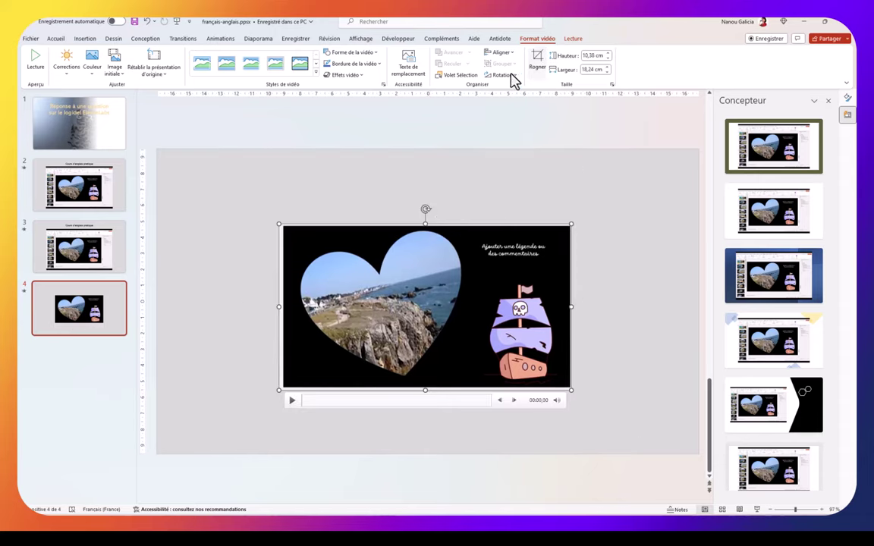
- Trim the slide 4 video to end at 00:10,138, previewing before confirming
{"action": "left_click", "coordinate": [574, 39]}
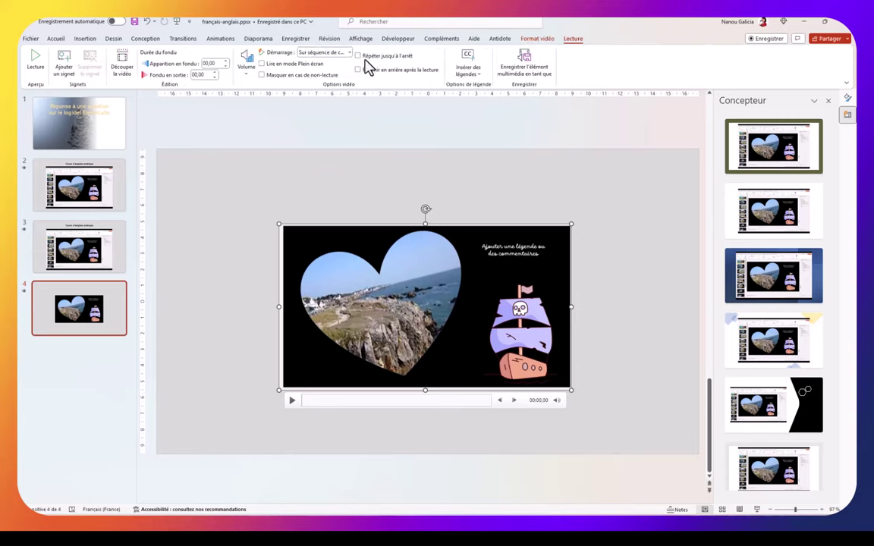
{"action": "left_click", "coordinate": [122, 62]}
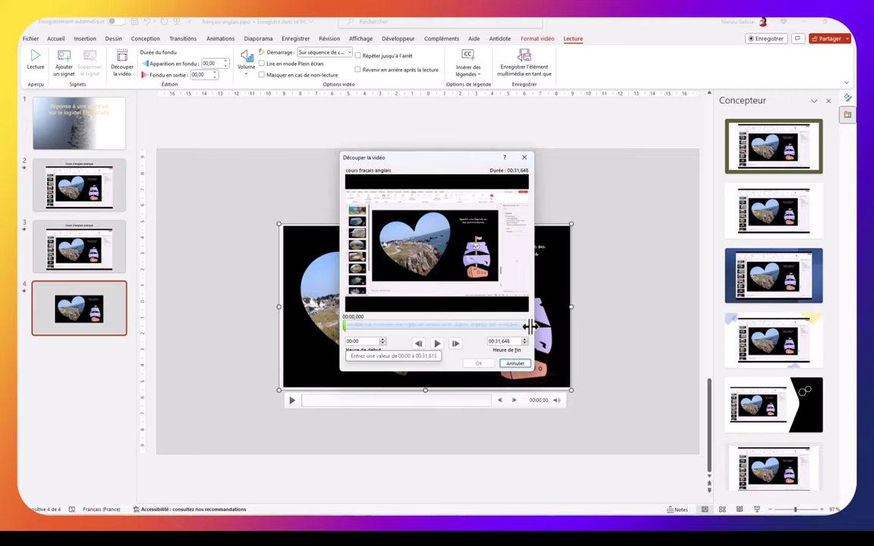
{"action": "left_click", "coordinate": [527, 324]}
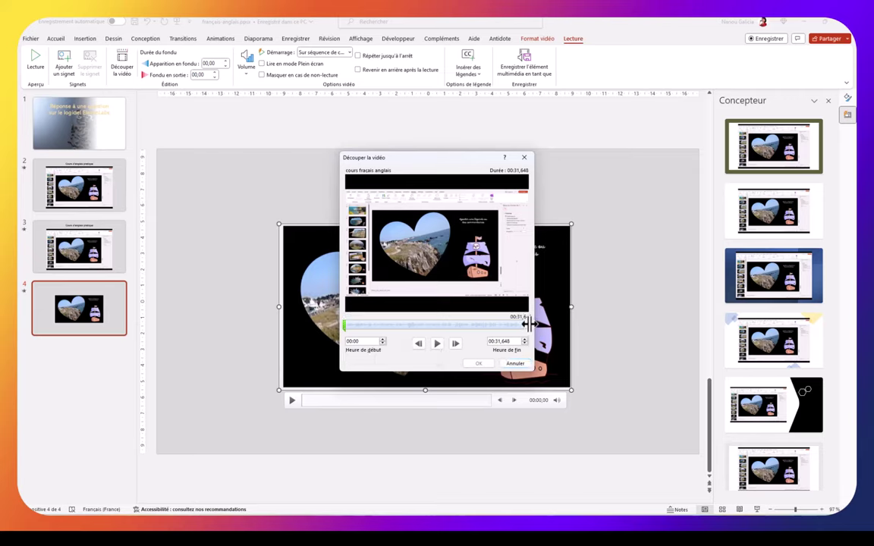
{"action": "left_click_drag", "start_coordinate": [527, 323], "coordinate": [373, 330]}
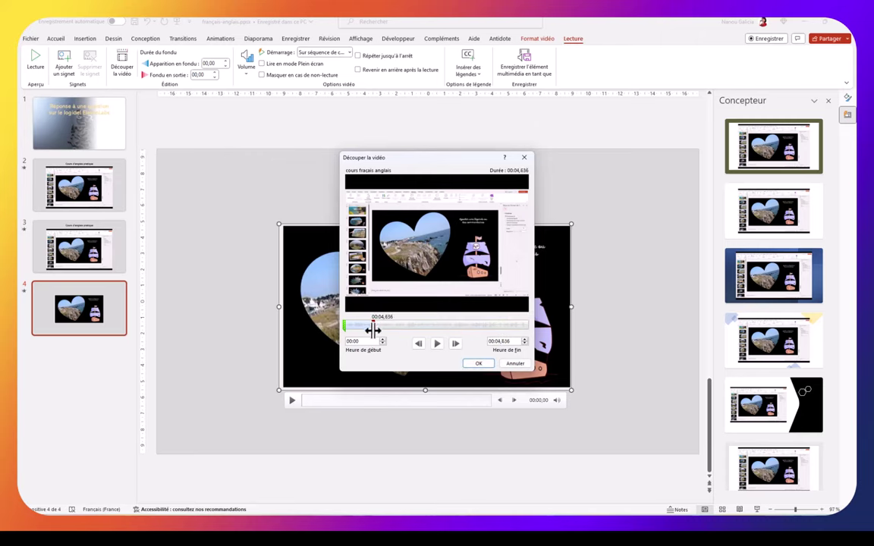
{"action": "left_click", "coordinate": [345, 325]}
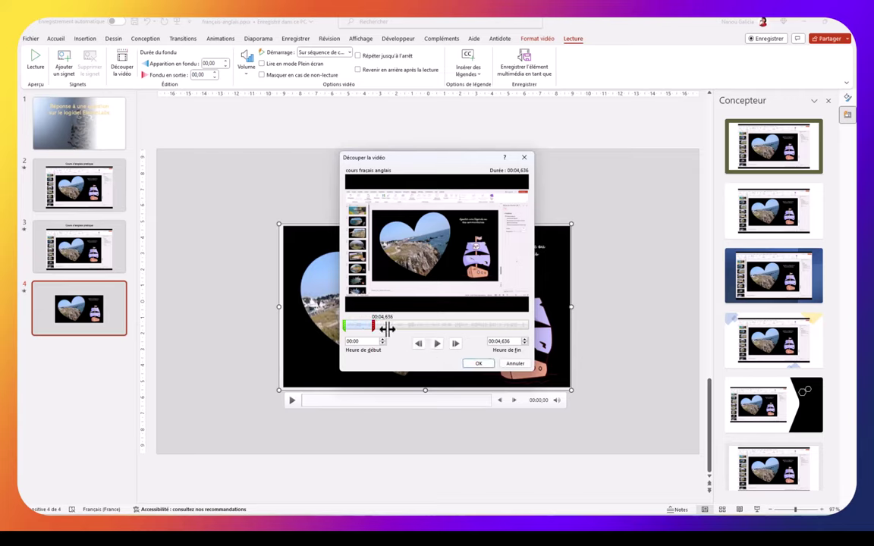
{"action": "left_click_drag", "start_coordinate": [373, 327], "coordinate": [405, 328]}
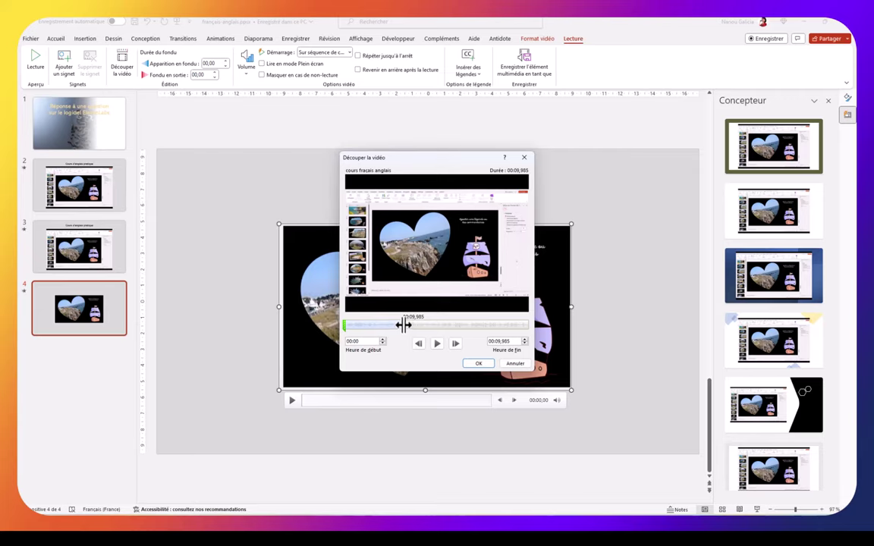
{"action": "left_click", "coordinate": [383, 325]}
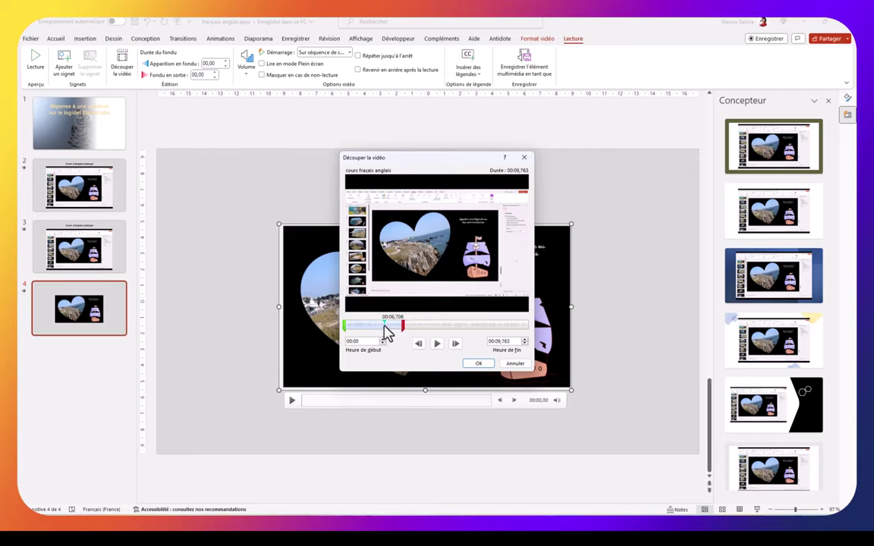
{"action": "left_click", "coordinate": [437, 346]}
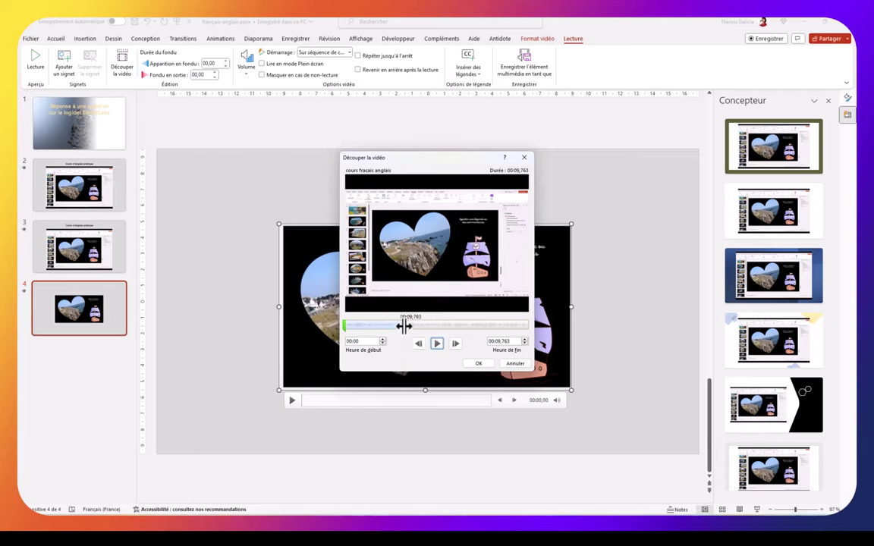
{"action": "left_click_drag", "start_coordinate": [402, 325], "coordinate": [407, 325]}
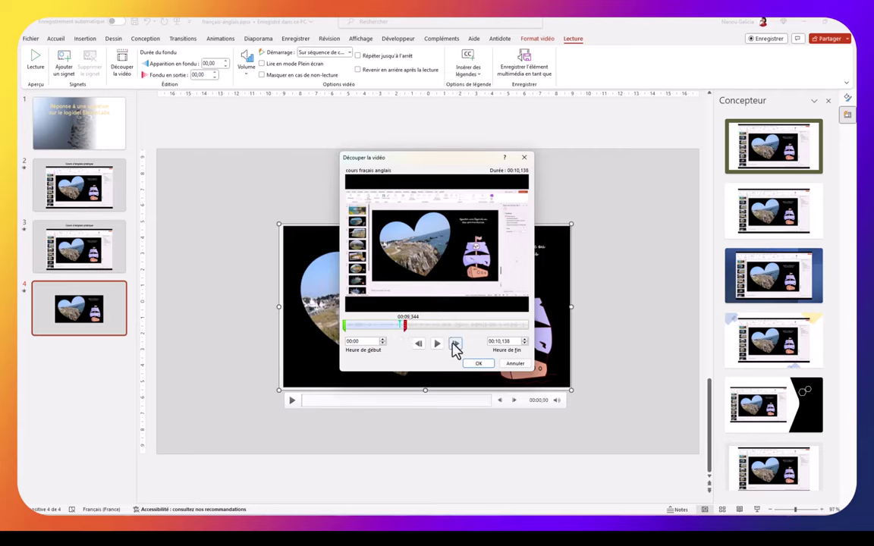
{"action": "left_click", "coordinate": [437, 344]}
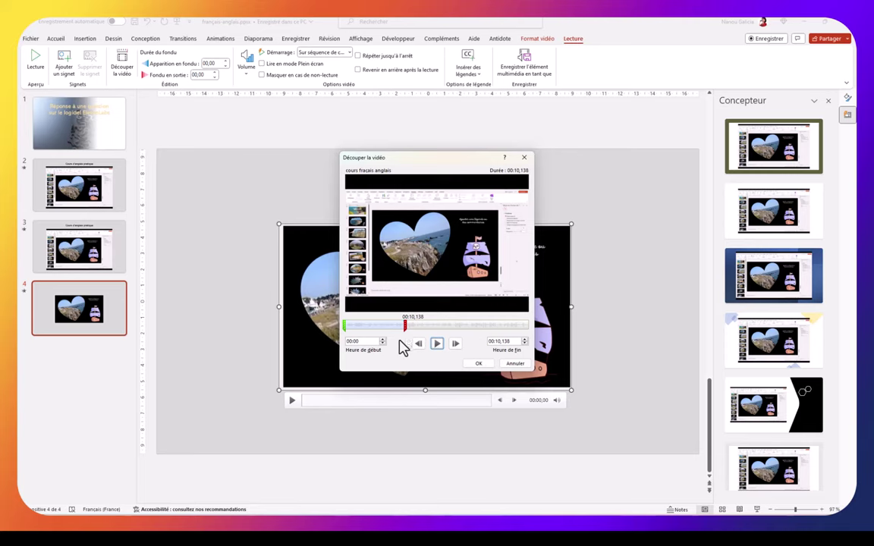
{"action": "left_click", "coordinate": [480, 365]}
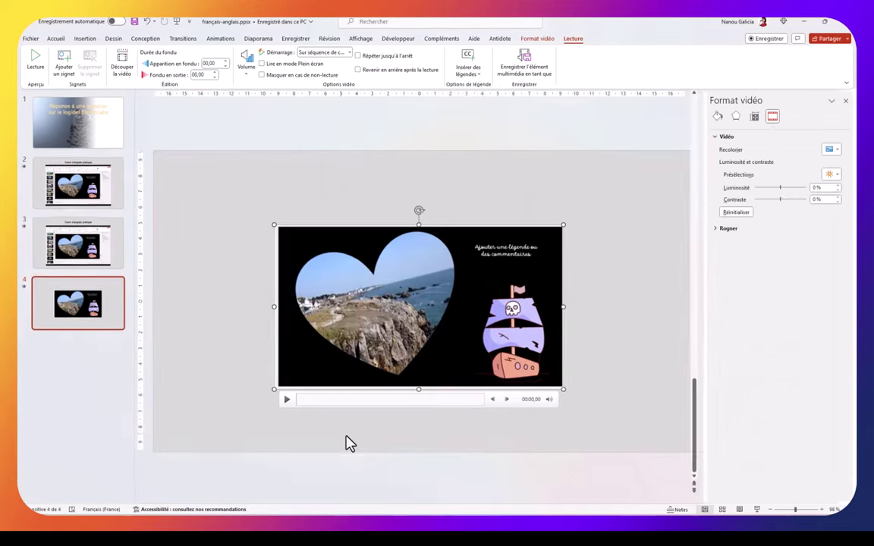
- Play and stop the trimmed clip, then go via slide 3 to slide 2
{"action": "left_click", "coordinate": [288, 403]}
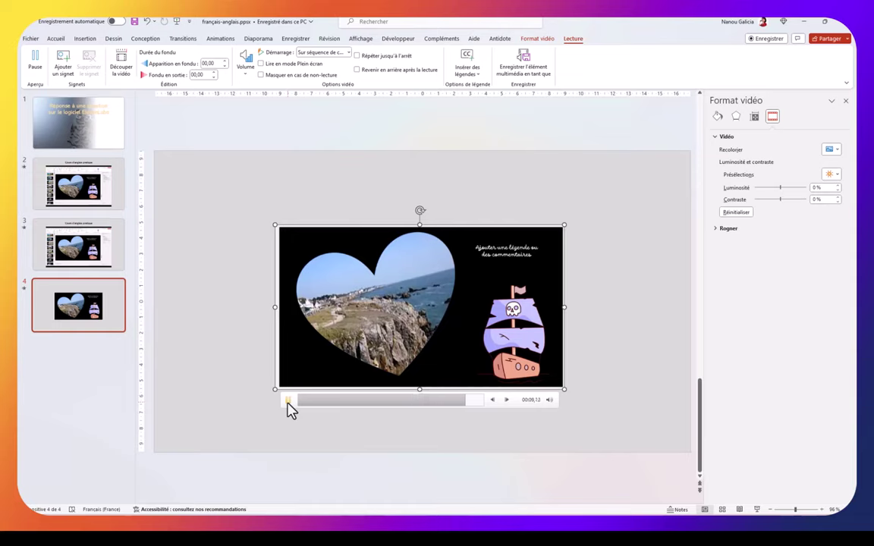
{"action": "left_click", "coordinate": [289, 400]}
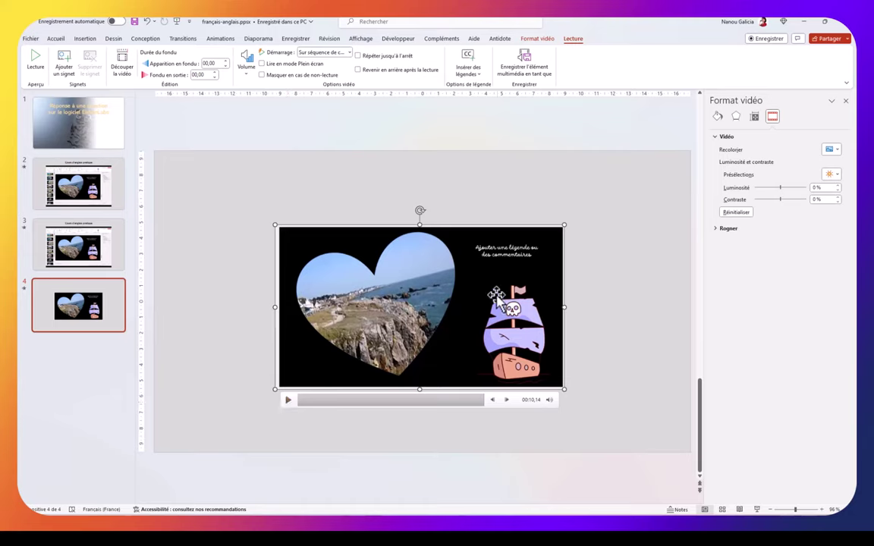
{"action": "left_click", "coordinate": [74, 250]}
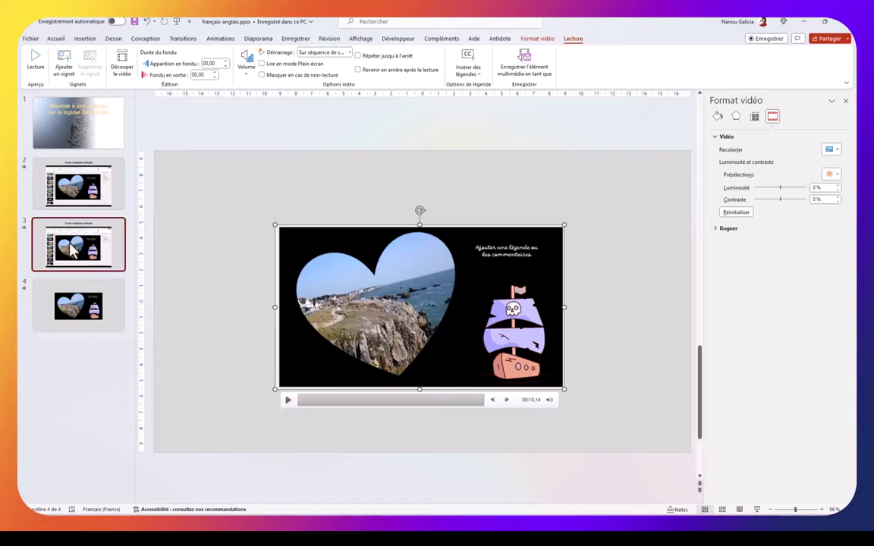
{"action": "left_click", "coordinate": [69, 198]}
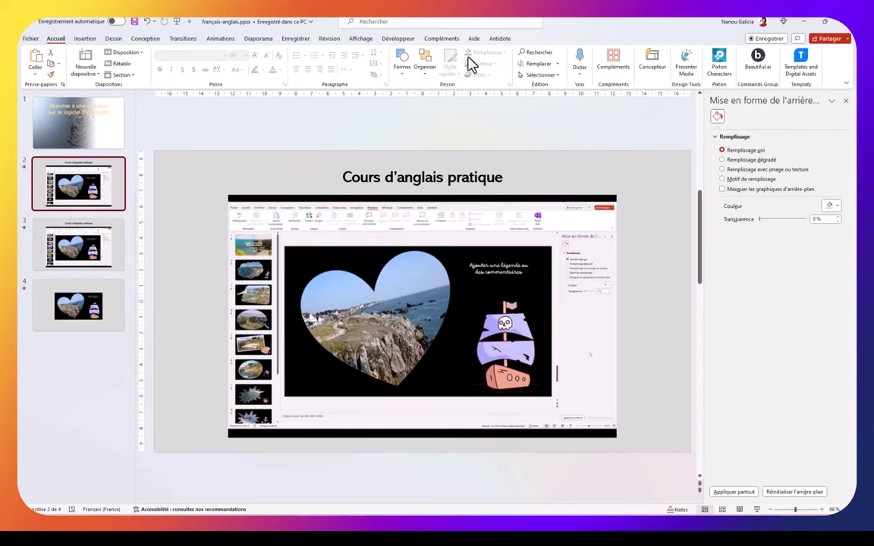
- Inspect slide 2's video trim in Découper la vidéo, cancel without changes, then go to slide 3
{"action": "left_click", "coordinate": [440, 212]}
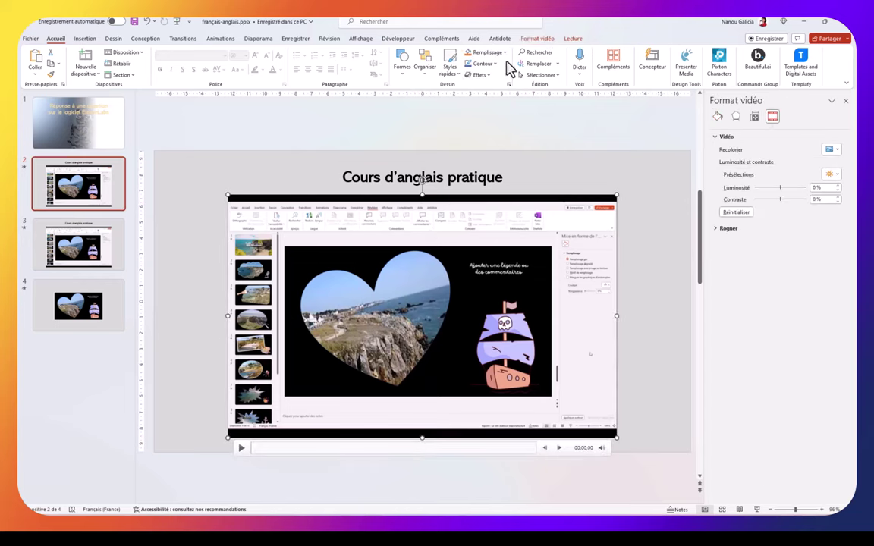
{"action": "left_click", "coordinate": [573, 39]}
{"action": "left_click", "coordinate": [122, 66]}
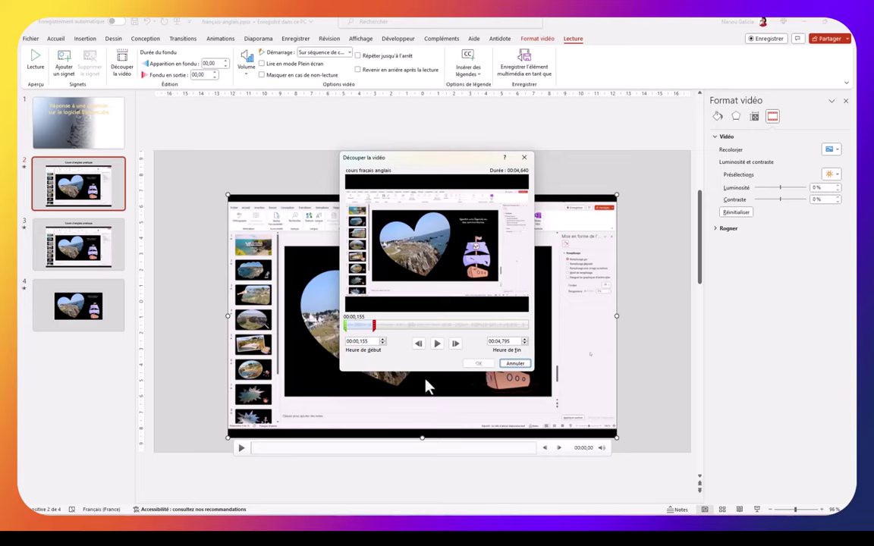
{"action": "left_click", "coordinate": [515, 363]}
{"action": "left_click", "coordinate": [80, 252]}
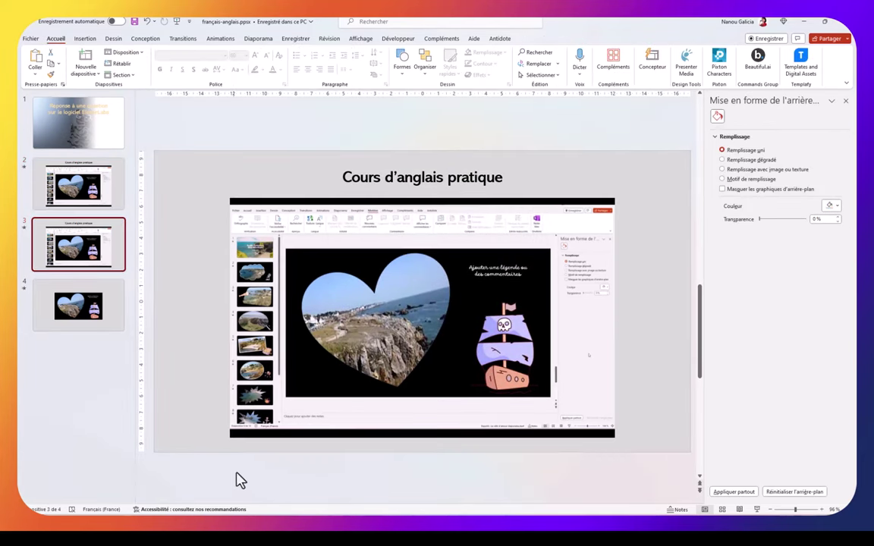
- Trim slide 3's video to play from 00:04,950 to 00:11,312, previewing before confirming
{"action": "left_click", "coordinate": [243, 448]}
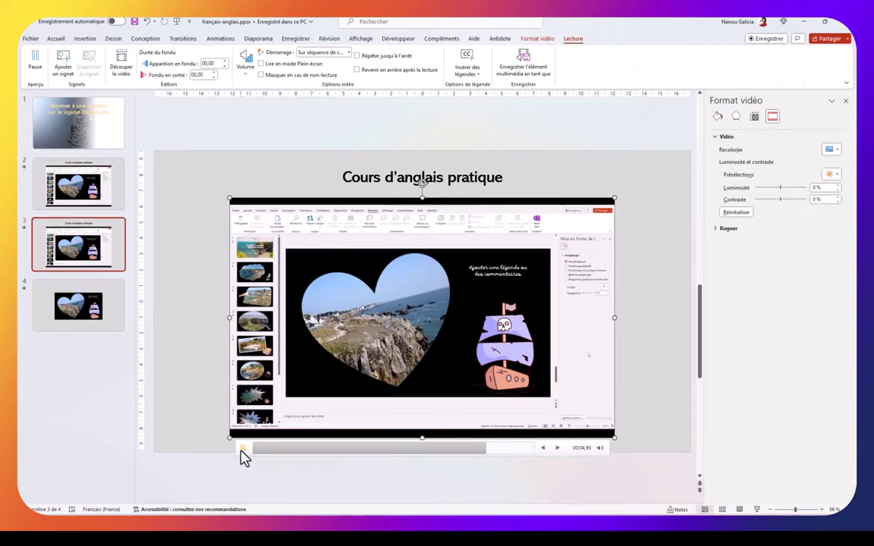
{"action": "left_click", "coordinate": [242, 450]}
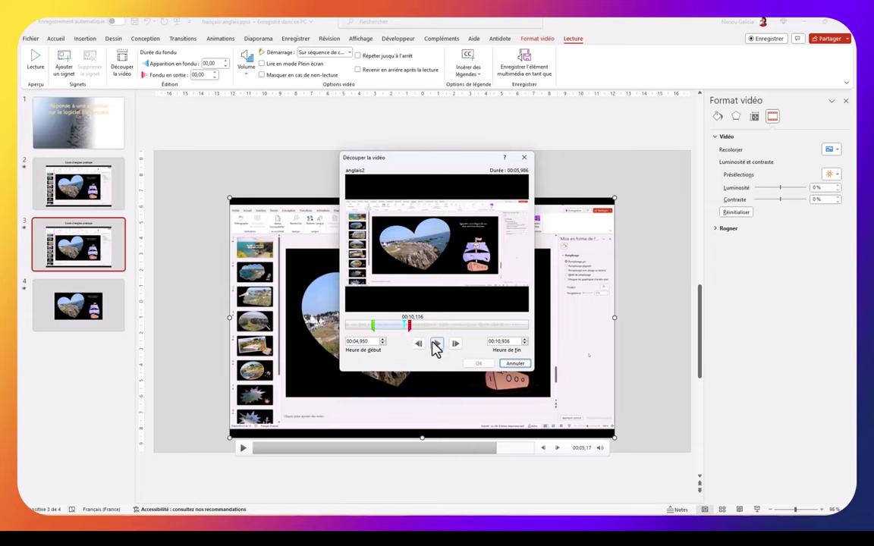
{"action": "left_click", "coordinate": [433, 345]}
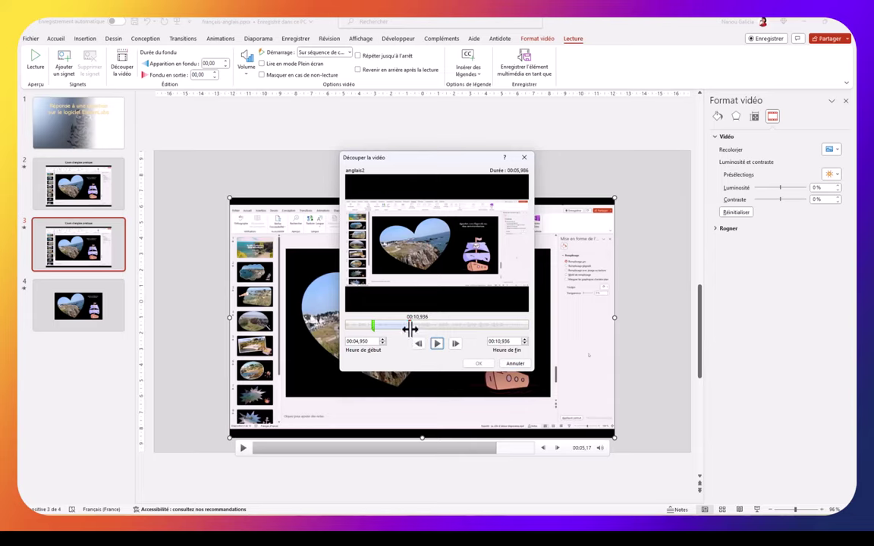
{"action": "left_click_drag", "start_coordinate": [410, 329], "coordinate": [411, 328]}
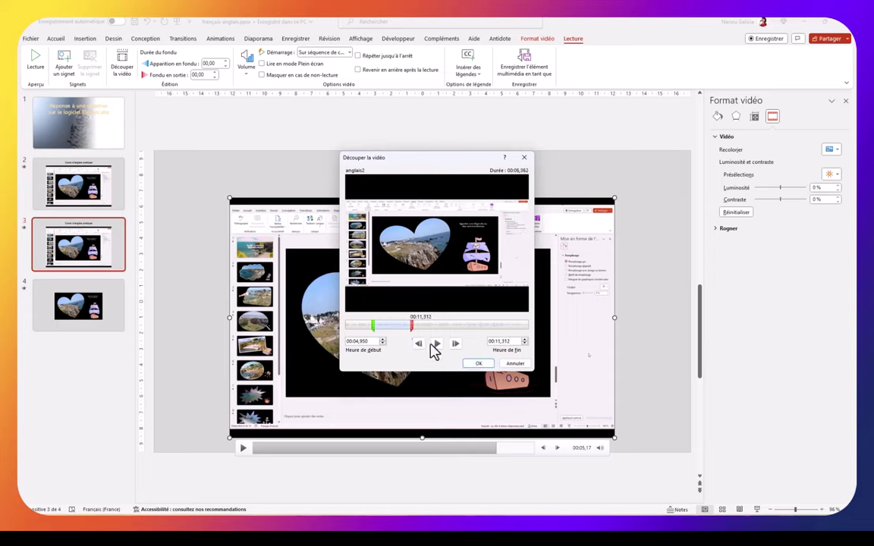
{"action": "left_click", "coordinate": [437, 344]}
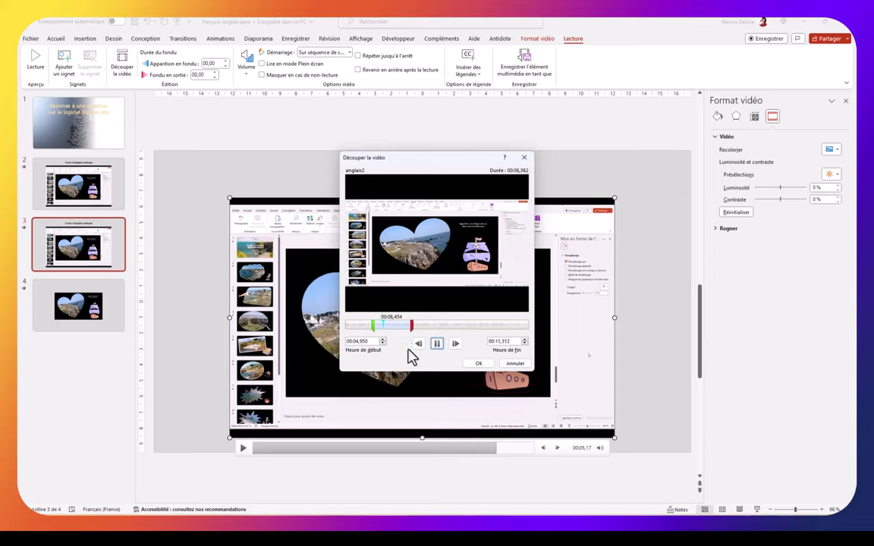
{"action": "left_click", "coordinate": [479, 364]}
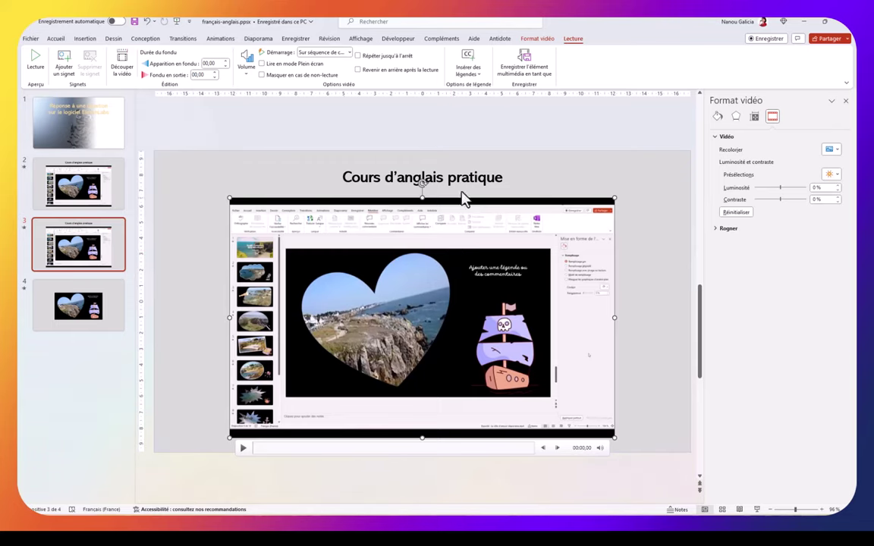
- Duplicate slide 2, then duplicate the new slide 3, so slides 2–5 all hold the video
{"action": "right_click", "coordinate": [109, 191]}
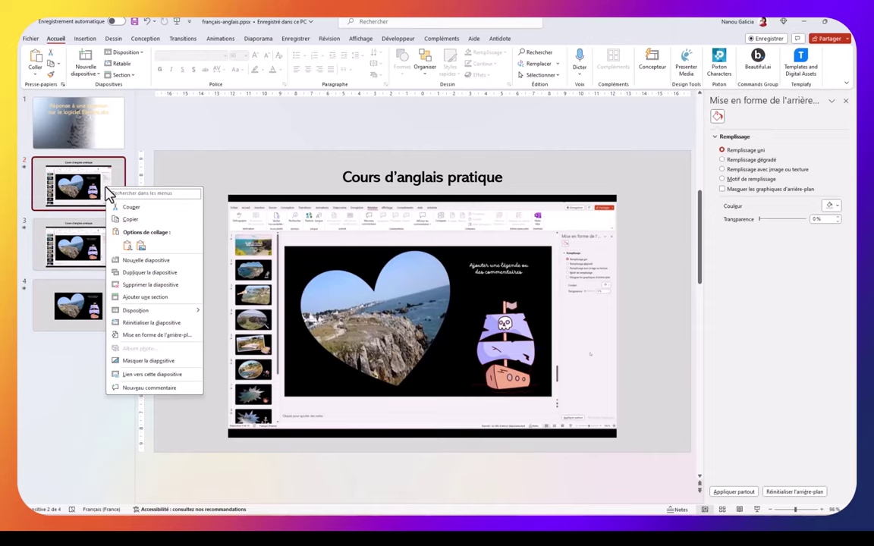
{"action": "left_click", "coordinate": [135, 279]}
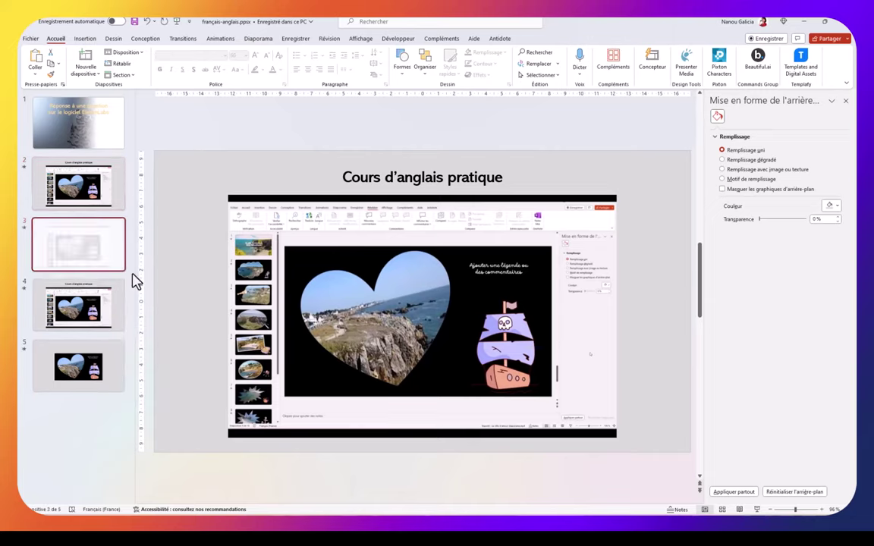
{"action": "mouse_move", "coordinate": [73, 228]}
{"action": "left_mouse_down"}
{"action": "mouse_move", "coordinate": [71, 319]}
{"action": "mouse_move", "coordinate": [68, 224]}
{"action": "left_mouse_up"}
{"action": "right_click", "coordinate": [76, 241]}
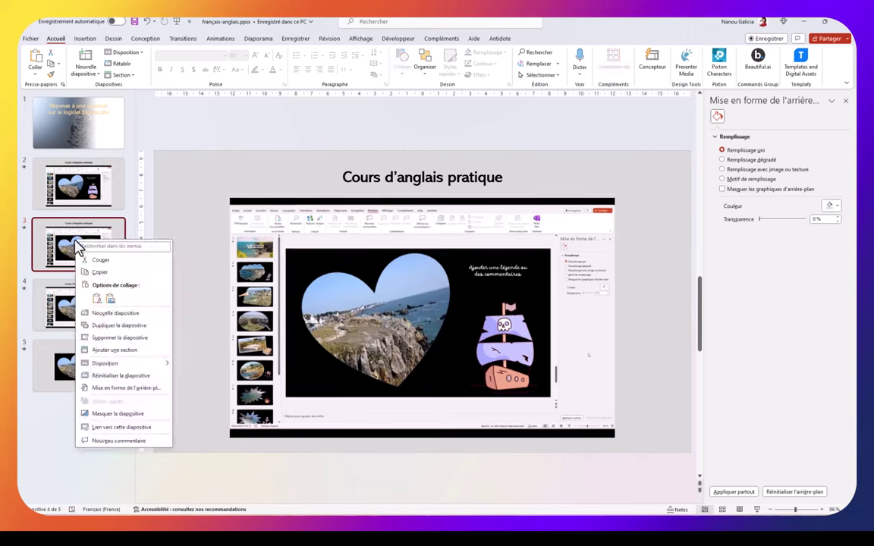
{"action": "left_click", "coordinate": [122, 325]}
{"action": "mouse_move", "coordinate": [91, 309]}
{"action": "left_mouse_down"}
{"action": "mouse_move", "coordinate": [89, 369]}
{"action": "mouse_move", "coordinate": [89, 307]}
{"action": "left_mouse_up"}
- Trim the end of slide 4's video back to about 00:18,599 and confirm
{"action": "mouse_move", "coordinate": [438, 241]}
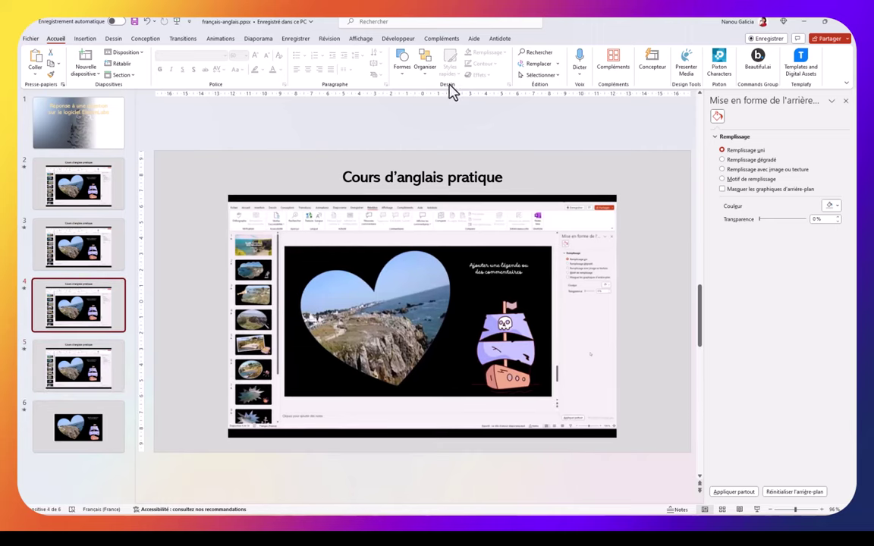
{"action": "left_click", "coordinate": [459, 228]}
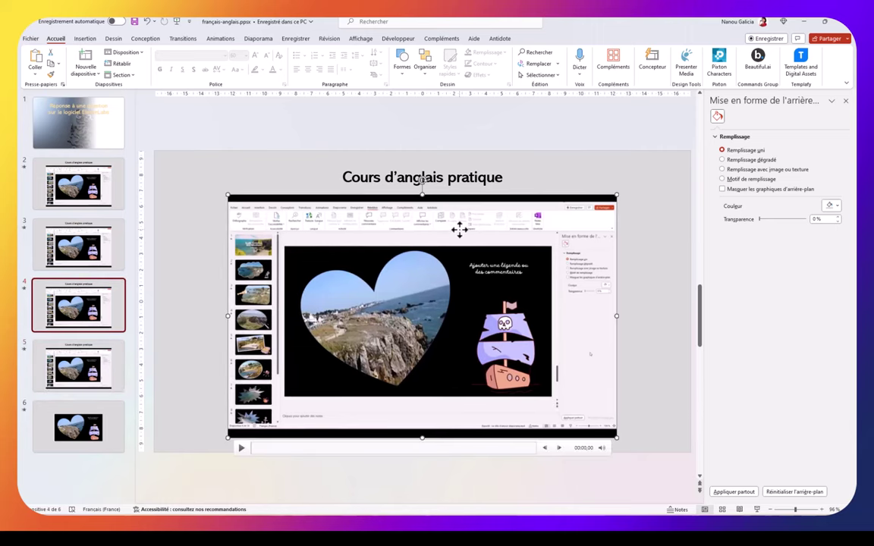
{"action": "left_click", "coordinate": [574, 39]}
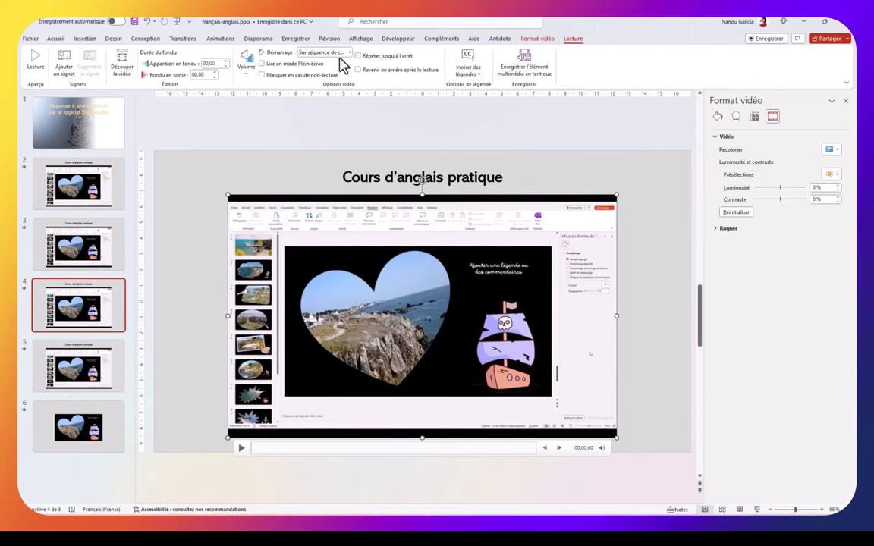
{"action": "left_click", "coordinate": [121, 66]}
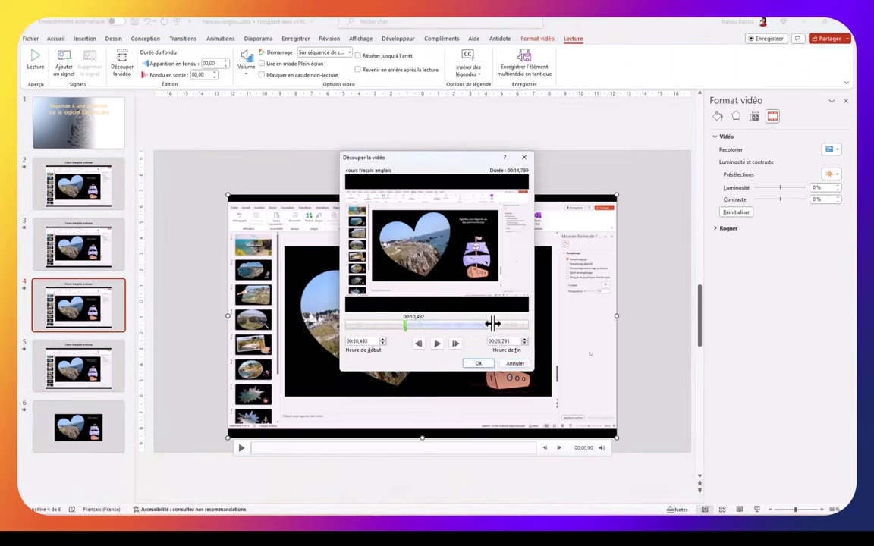
{"action": "left_click_drag", "start_coordinate": [493, 324], "coordinate": [452, 324]}
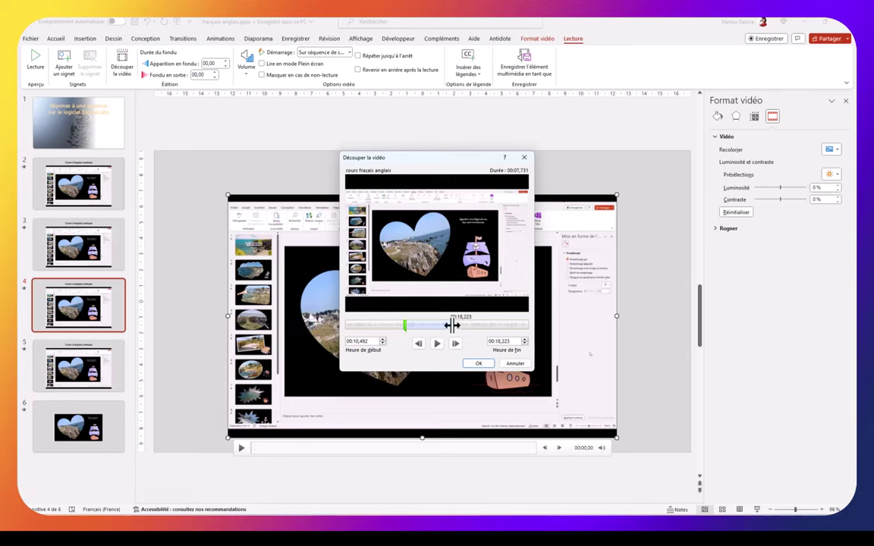
{"action": "left_click_drag", "start_coordinate": [453, 324], "coordinate": [454, 323]}
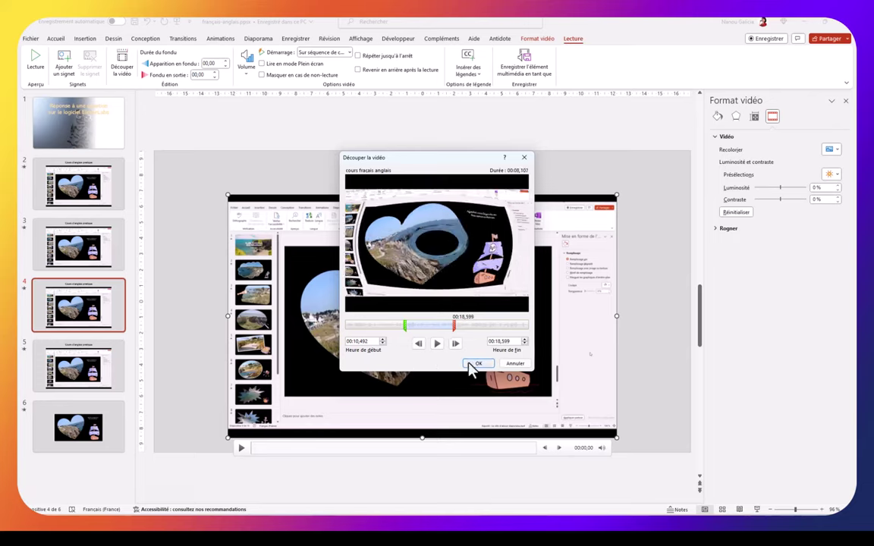
{"action": "left_click", "coordinate": [474, 364]}
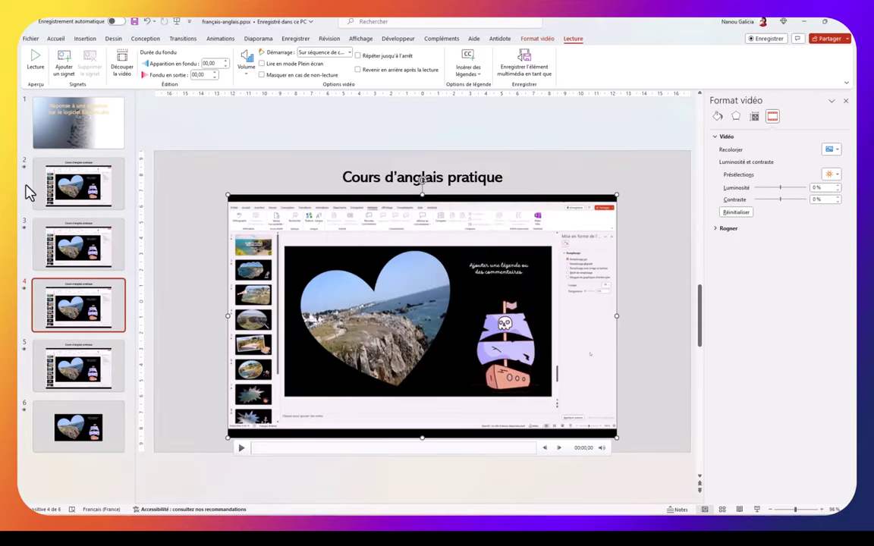
- Check slide 3's video trim without changing it, then return to slide 4
{"action": "left_click", "coordinate": [103, 258]}
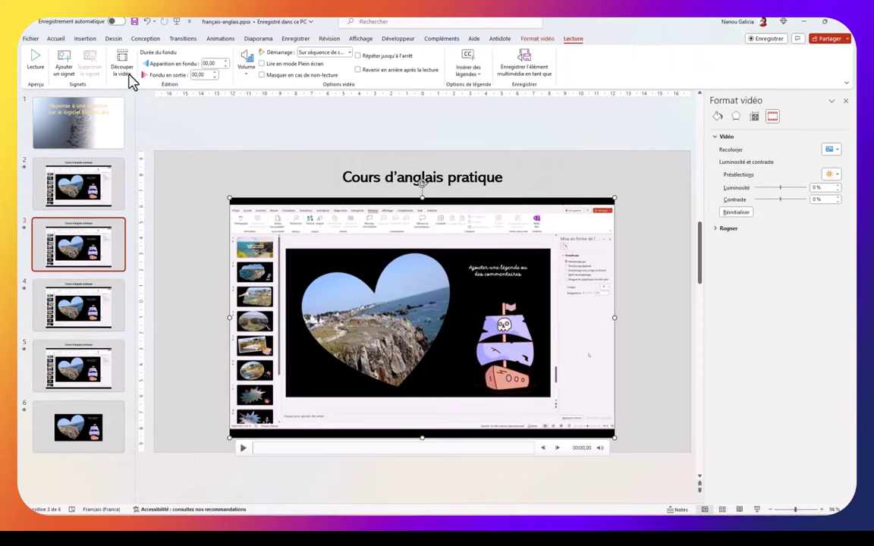
{"action": "left_click", "coordinate": [124, 65]}
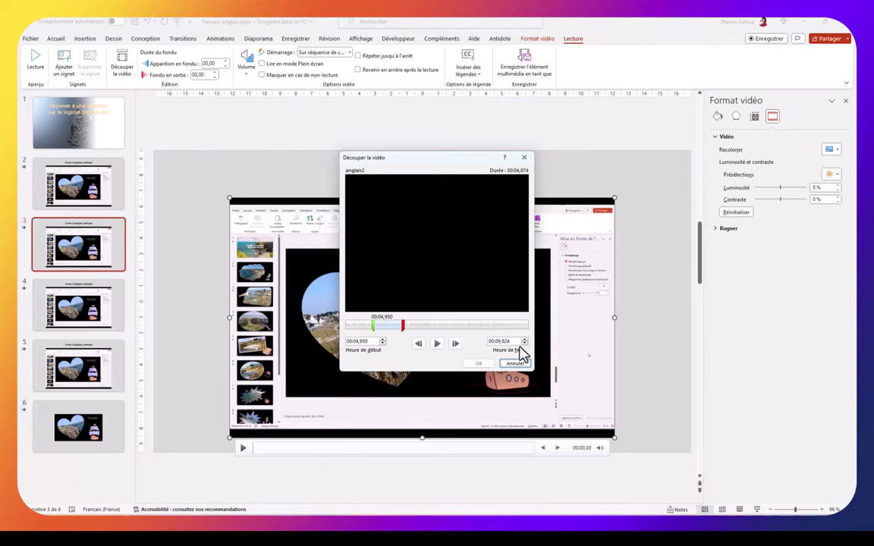
{"action": "left_click", "coordinate": [515, 363]}
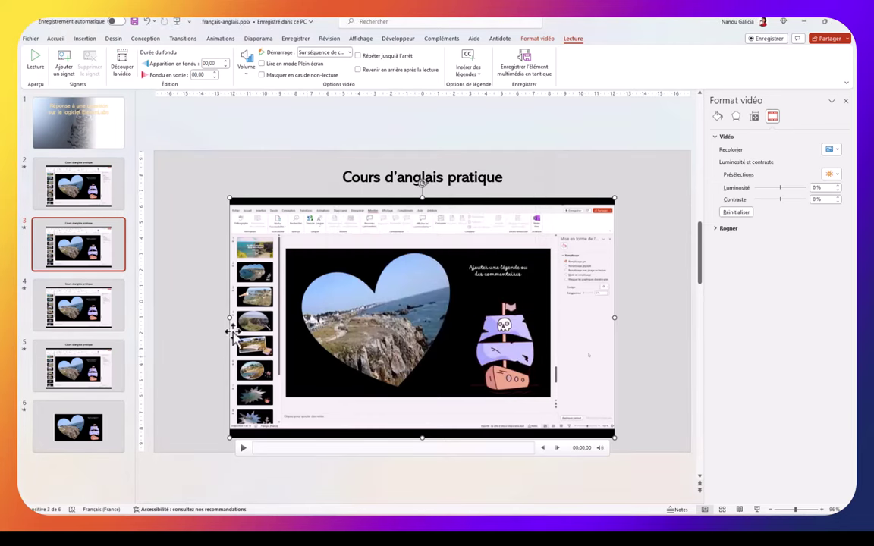
{"action": "left_click", "coordinate": [67, 322]}
- Retrim slide 4's video to start at 00:07,940 and end near 00:16,536, preview, and confirm
{"action": "left_click", "coordinate": [462, 423]}
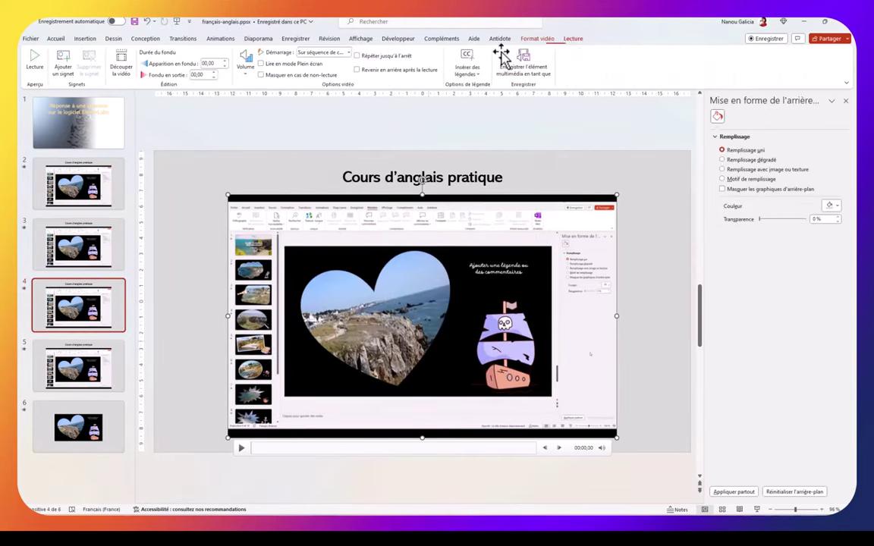
{"action": "left_click", "coordinate": [122, 68]}
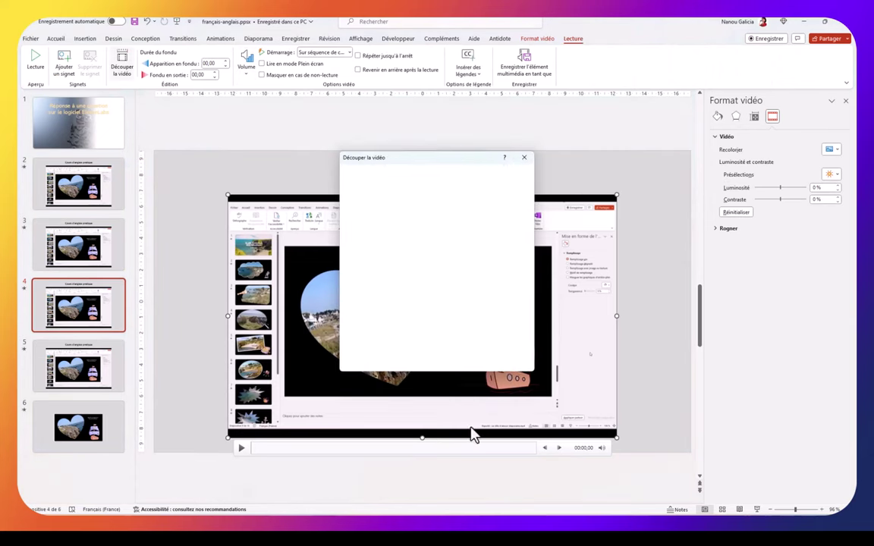
{"action": "left_click_drag", "start_coordinate": [405, 327], "coordinate": [390, 326]}
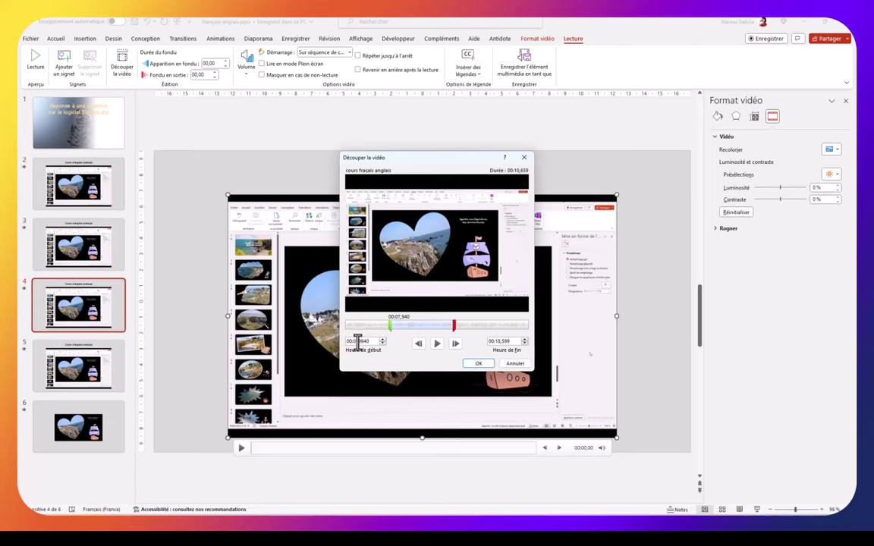
{"action": "left_click", "coordinate": [358, 341]}
{"action": "type", "text": "9"}
{"action": "left_click_drag", "start_coordinate": [455, 325], "coordinate": [442, 327]}
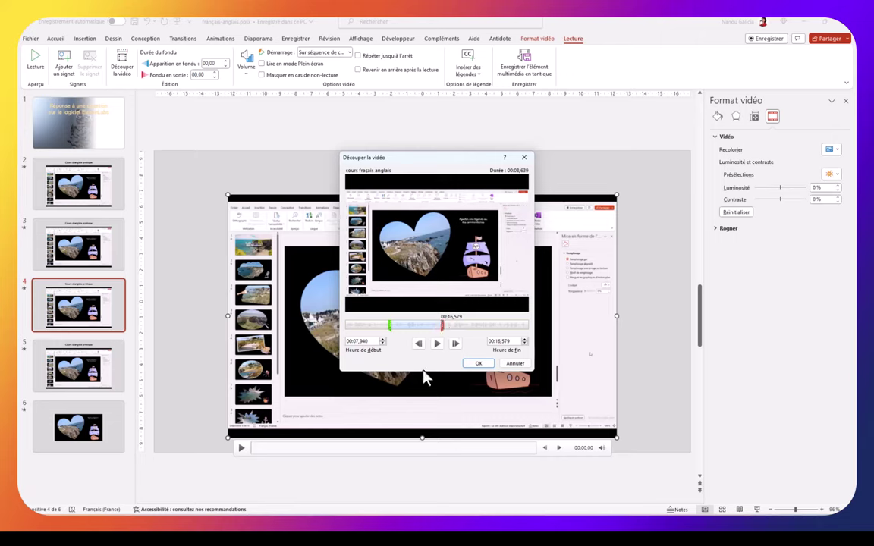
{"action": "left_click", "coordinate": [437, 343]}
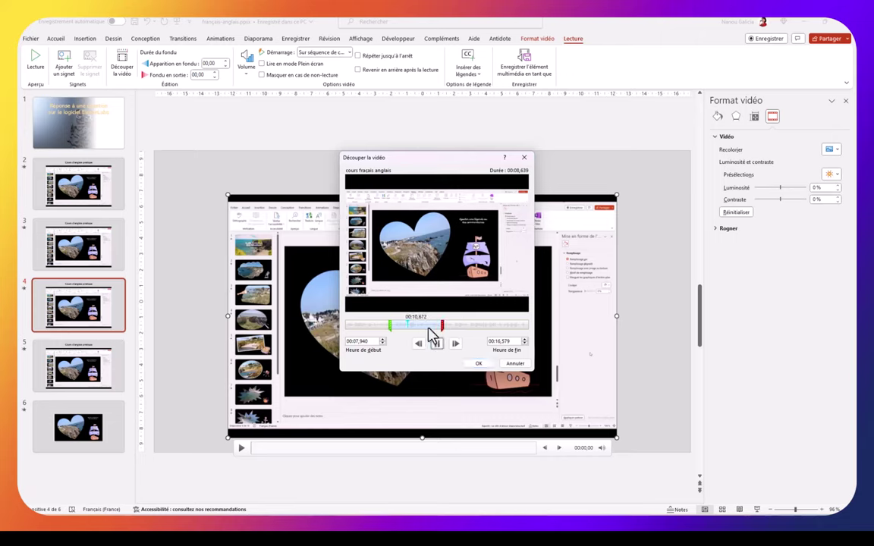
{"action": "left_click", "coordinate": [478, 363]}
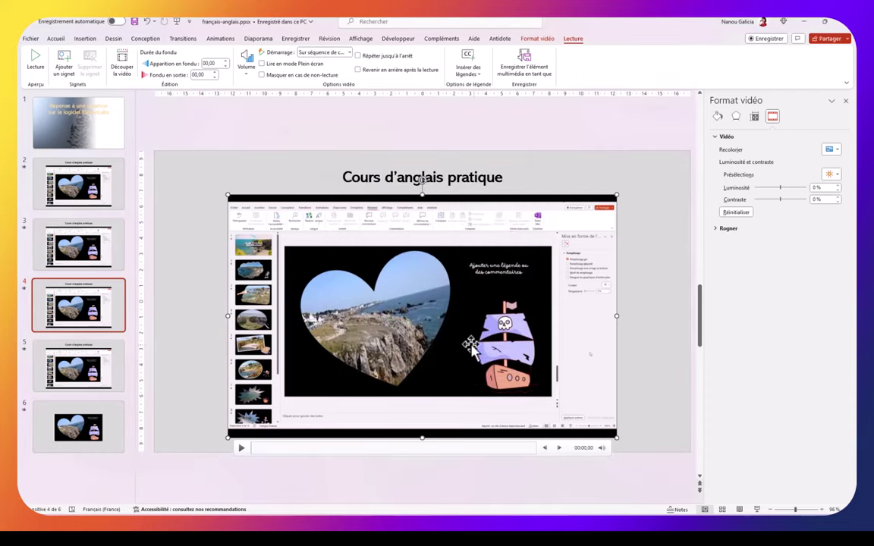
- Recheck slide 4's trim without changes, then select and play the video on slide 5
{"action": "left_click", "coordinate": [122, 65]}
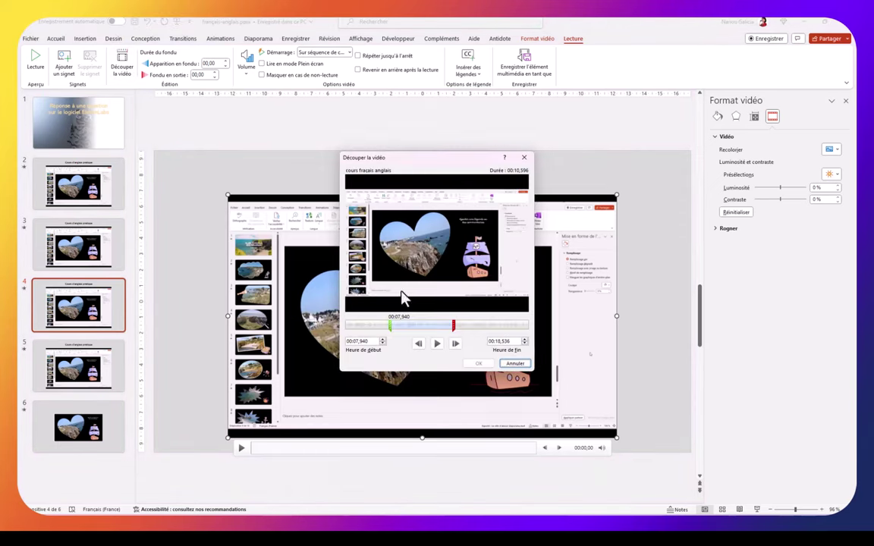
{"action": "left_click", "coordinate": [515, 363]}
{"action": "left_click", "coordinate": [90, 371]}
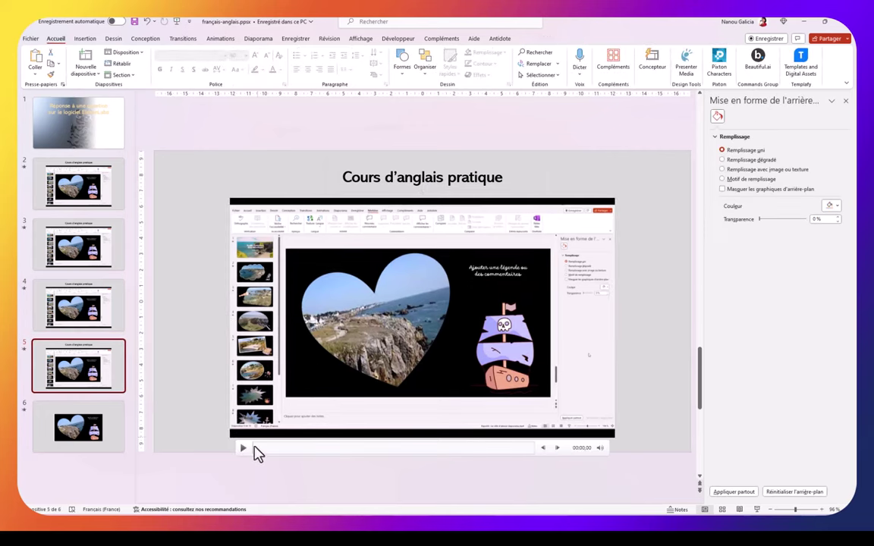
{"action": "left_click", "coordinate": [244, 454]}
{"action": "left_click", "coordinate": [244, 454]}
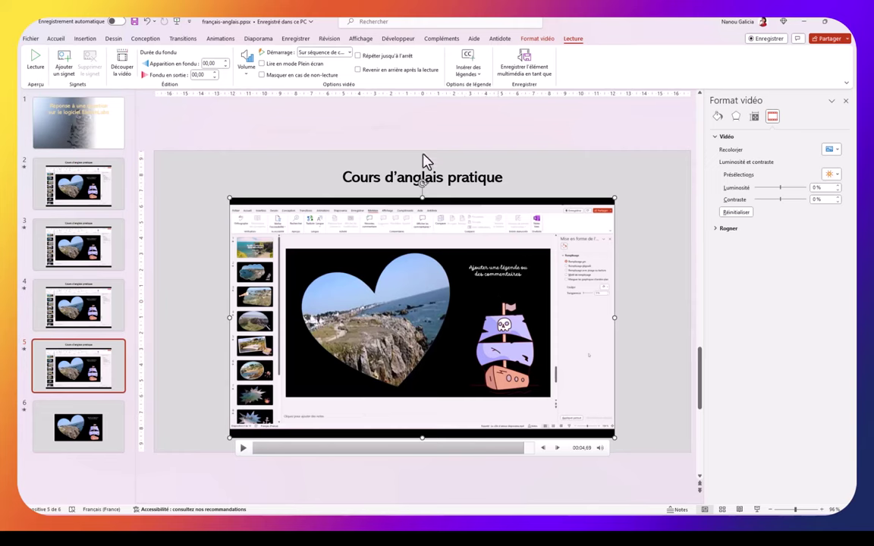
- Return to slide 4 to close its trim settings, then go back to slide 5
{"action": "left_click", "coordinate": [79, 304]}
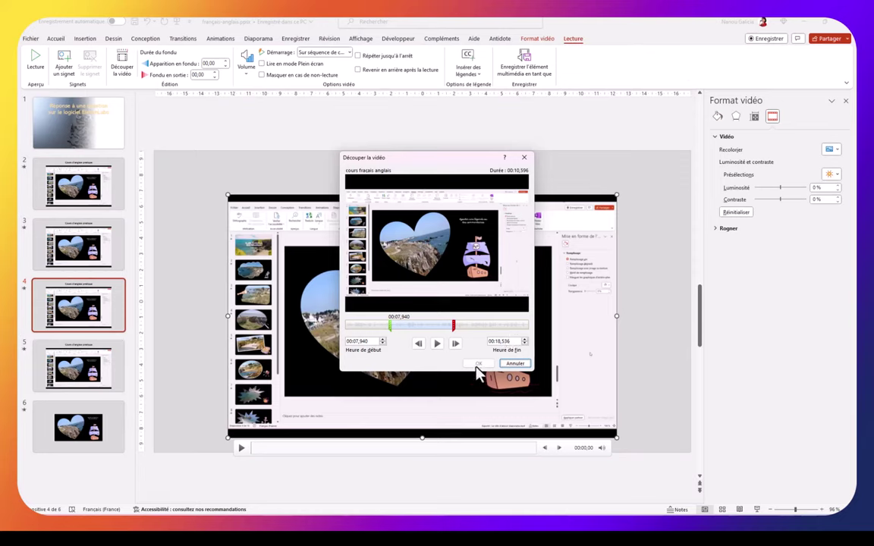
{"action": "left_click", "coordinate": [522, 363]}
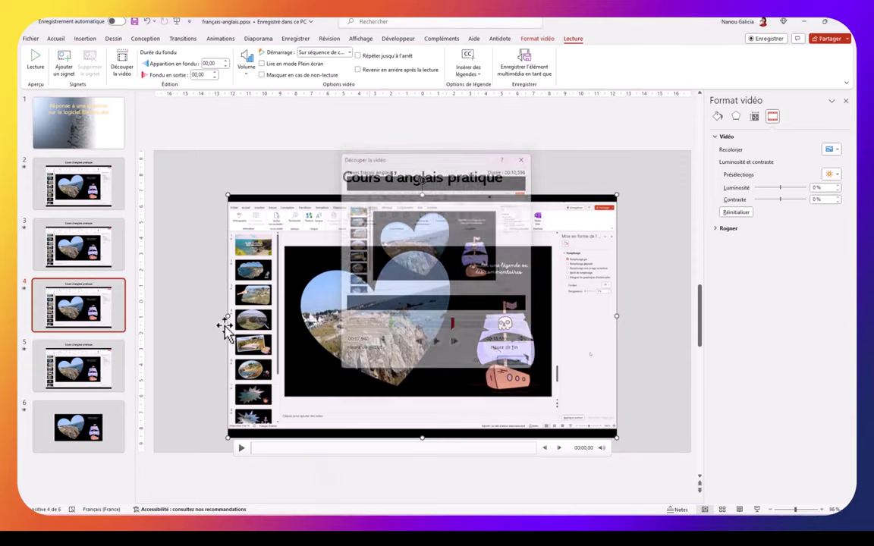
{"action": "left_click", "coordinate": [91, 369]}
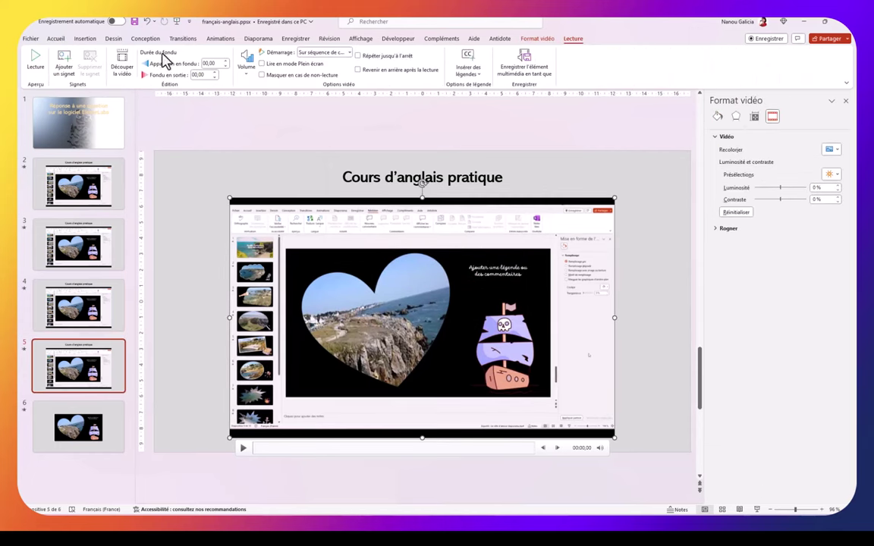
- Set slide 5's video start time to 00:18,936 and its end to 00:29,996, preview, and confirm
{"action": "left_click", "coordinate": [122, 66]}
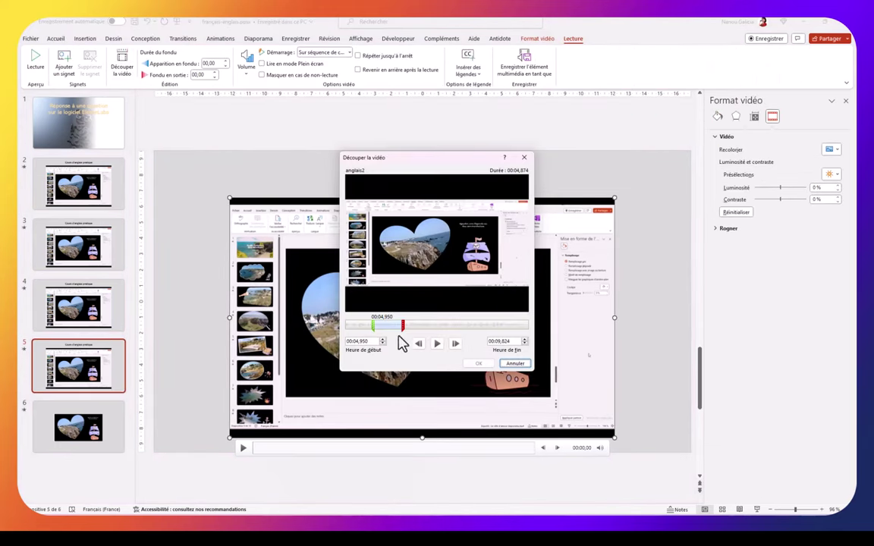
{"action": "left_click_drag", "start_coordinate": [404, 326], "coordinate": [530, 326]}
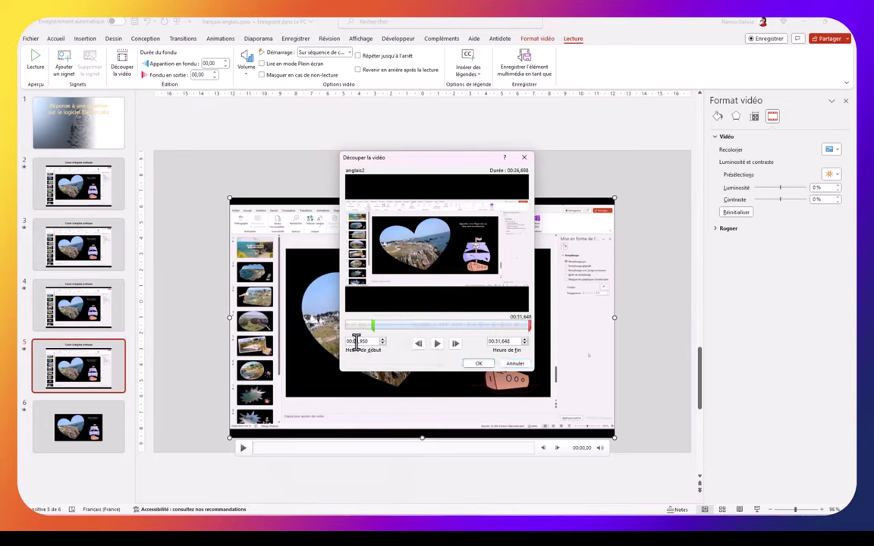
{"action": "type", "text": "18,"}
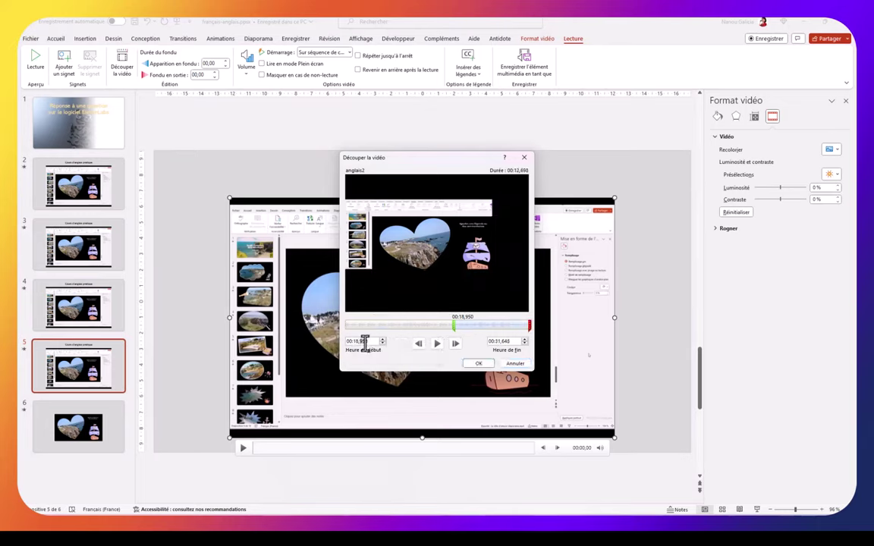
{"action": "type", "text": "936"}
{"action": "left_click", "coordinate": [529, 324]}
{"action": "left_click_drag", "start_coordinate": [529, 325], "coordinate": [520, 325]}
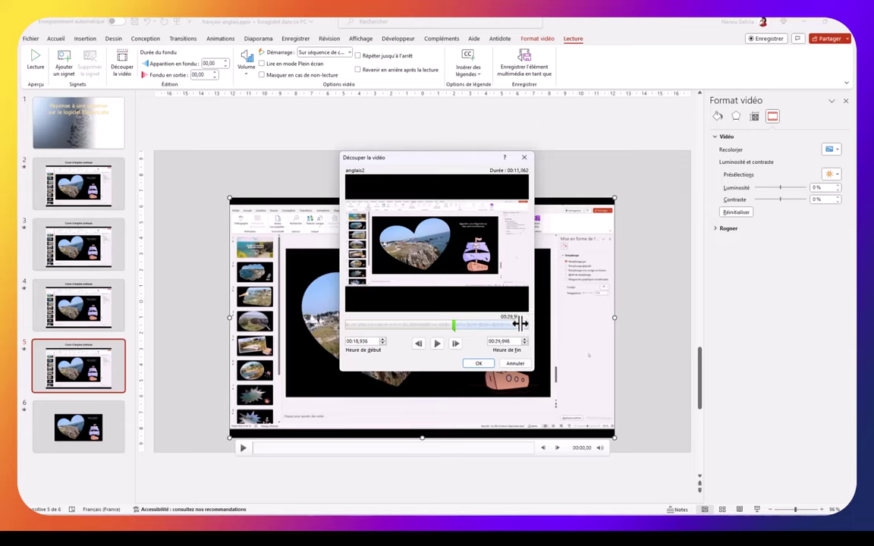
{"action": "left_click", "coordinate": [438, 345]}
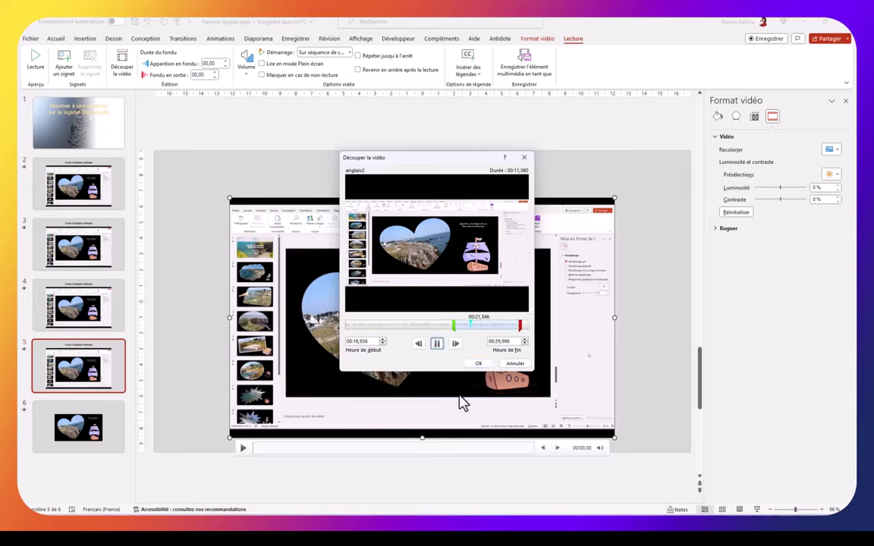
{"action": "left_click", "coordinate": [479, 364]}
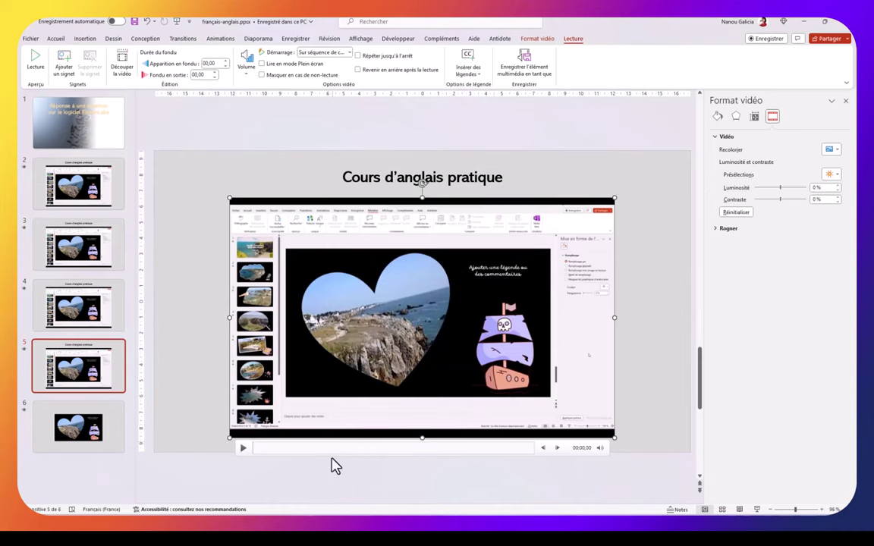
- Delete the video from slide 6, leaving the slide blank
{"action": "left_click", "coordinate": [71, 271]}
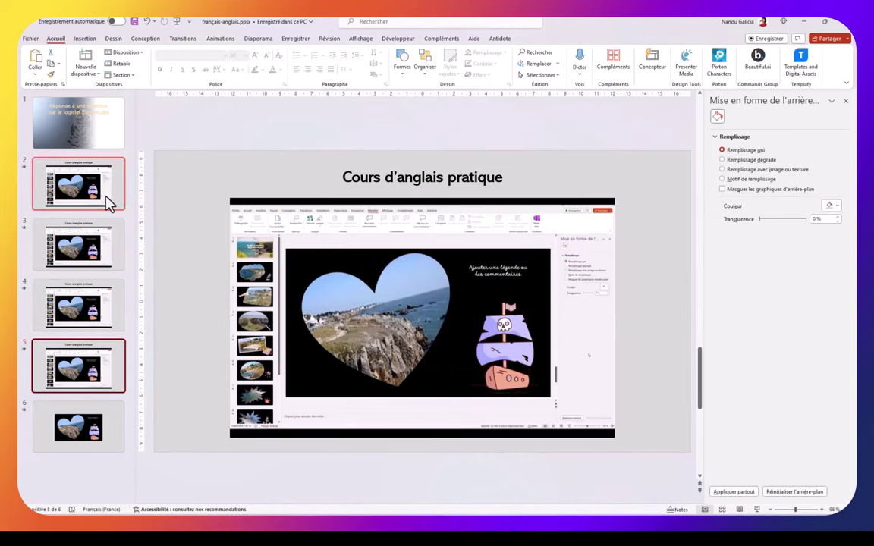
{"action": "key", "text": "Home"}
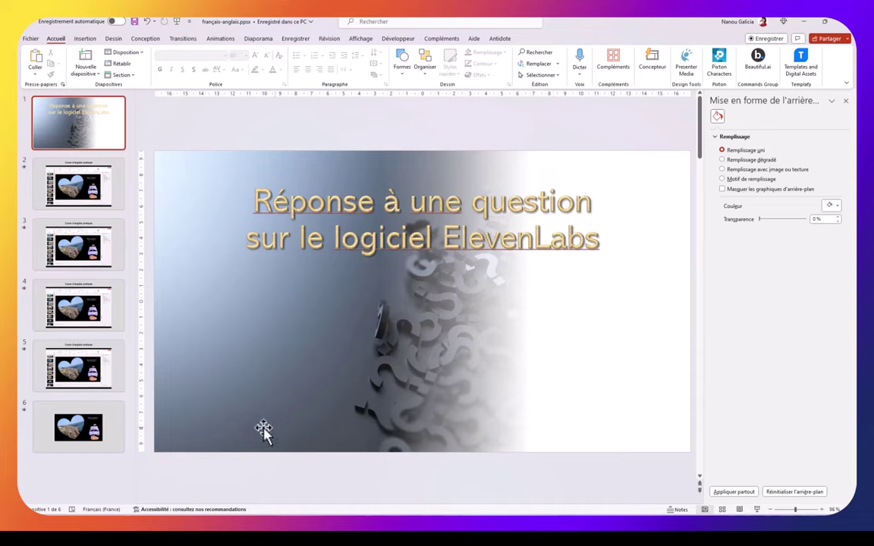
{"action": "left_click", "coordinate": [104, 440]}
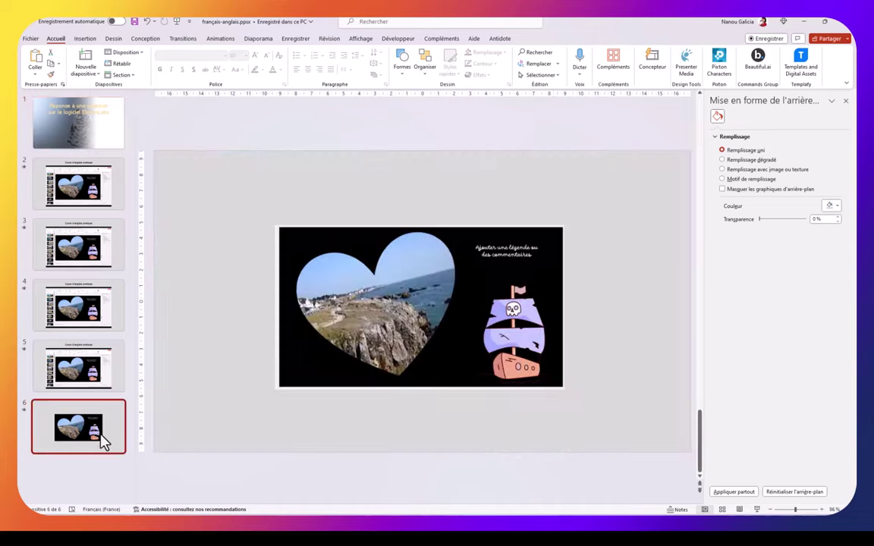
{"action": "left_click", "coordinate": [468, 283]}
{"action": "key", "text": "Delete"}
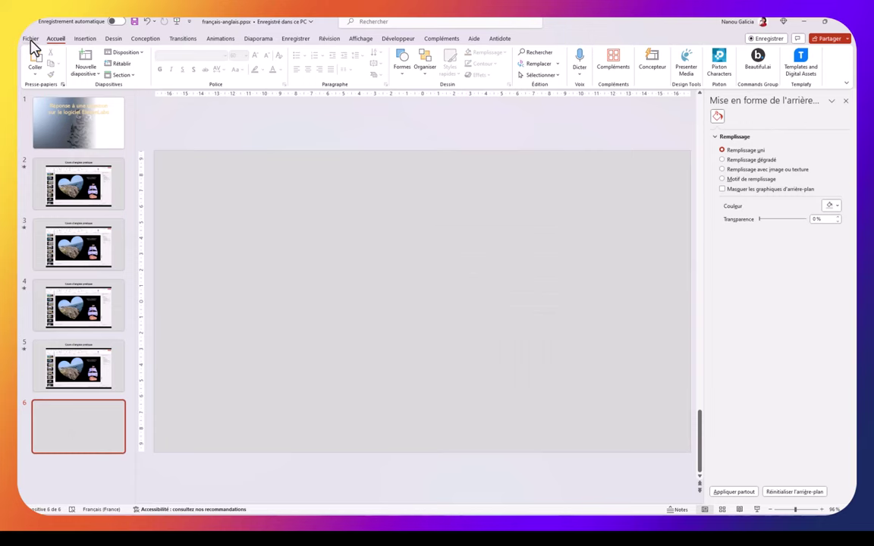
- Look at File > Exporter > Créer une vidéo, leave it, and return to the title slide
{"action": "left_click", "coordinate": [30, 38]}
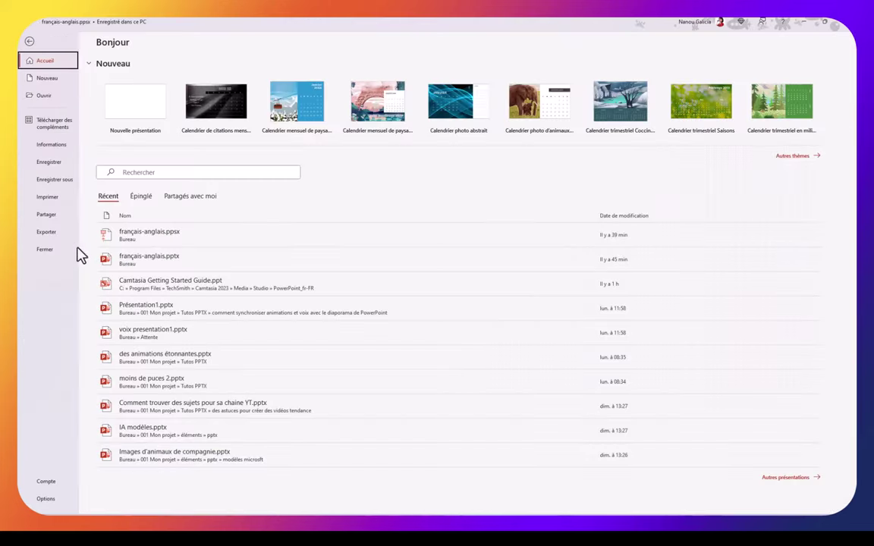
{"action": "left_click", "coordinate": [53, 236]}
{"action": "left_click", "coordinate": [140, 94]}
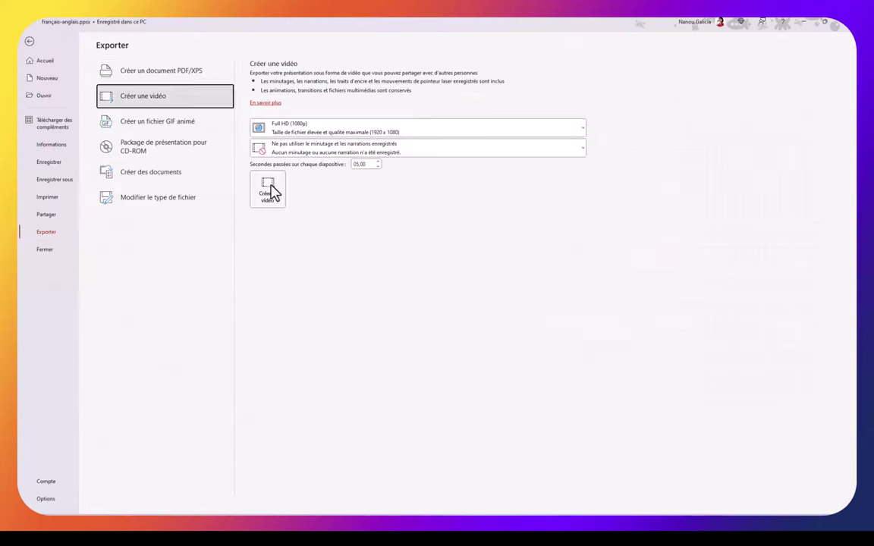
{"action": "key", "text": "Escape"}
{"action": "left_click", "coordinate": [89, 138]}
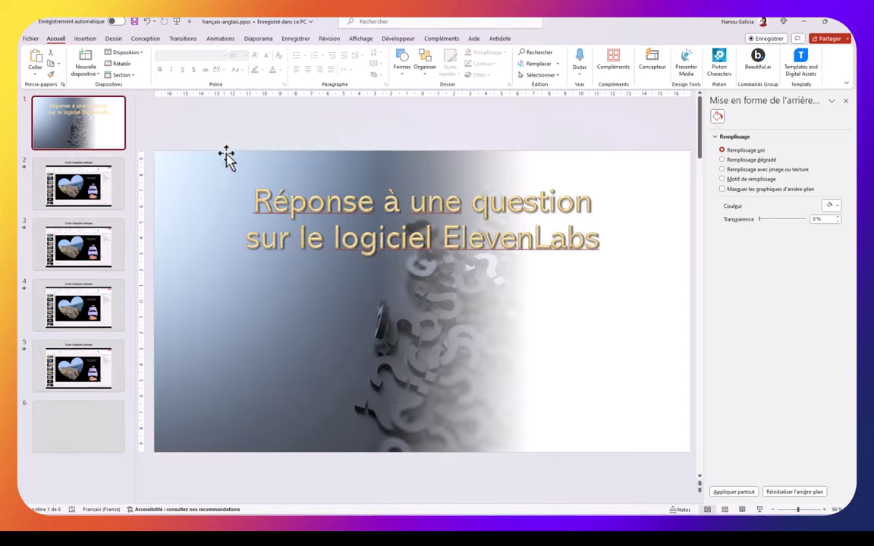
- Set transitions to advance automatically after 00:01,00 with 01,00 duration, applied to all slides
{"action": "left_click", "coordinate": [182, 40]}
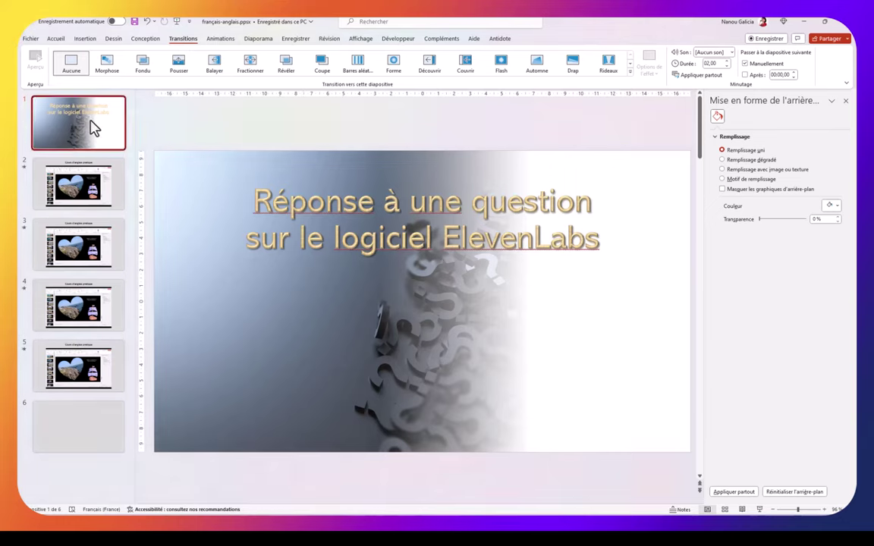
{"action": "left_click", "coordinate": [726, 66]}
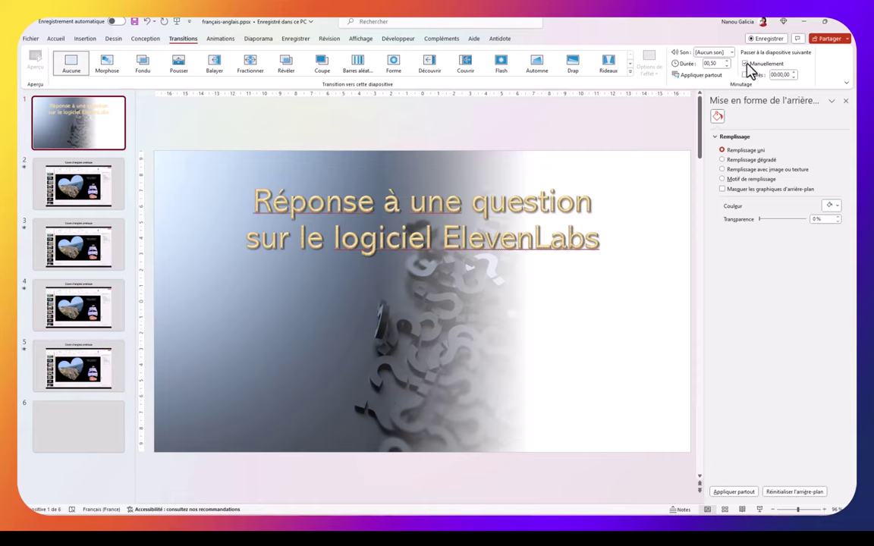
{"action": "left_click", "coordinate": [744, 63]}
{"action": "left_click", "coordinate": [744, 75]}
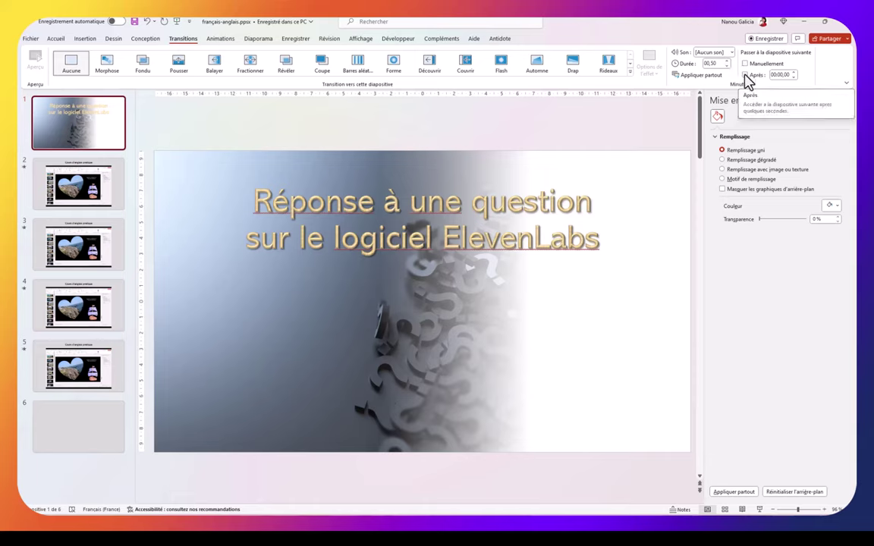
{"action": "left_click", "coordinate": [795, 72]}
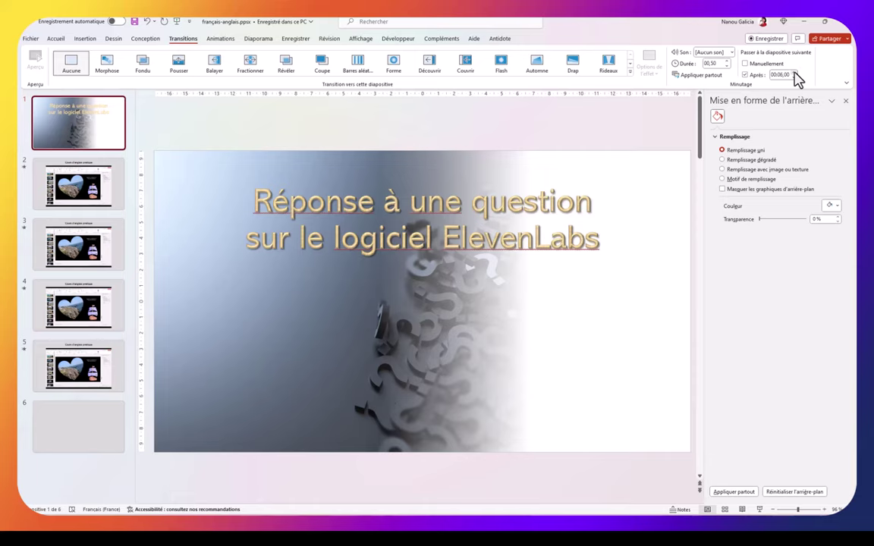
{"action": "double_click", "coordinate": [794, 73]}
{"action": "left_click", "coordinate": [793, 78]}
{"action": "left_click", "coordinate": [793, 72]}
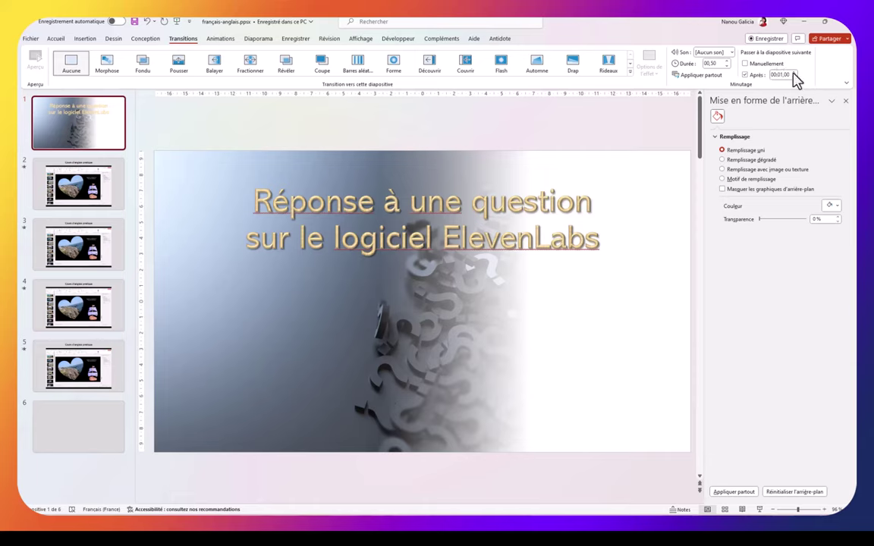
{"action": "left_click", "coordinate": [726, 62]}
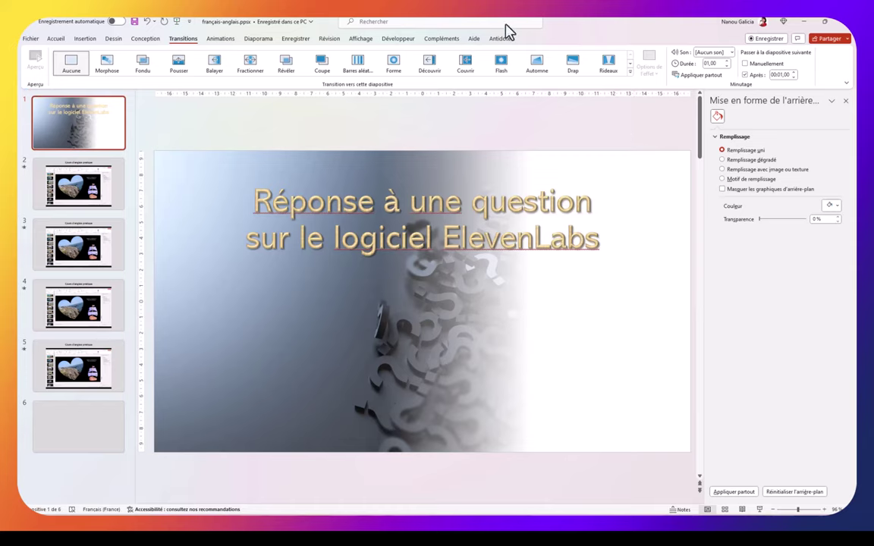
{"action": "left_click", "coordinate": [699, 79]}
- Verify the timing on slides 2 through 5, then return to the title slide
{"action": "left_click", "coordinate": [98, 193]}
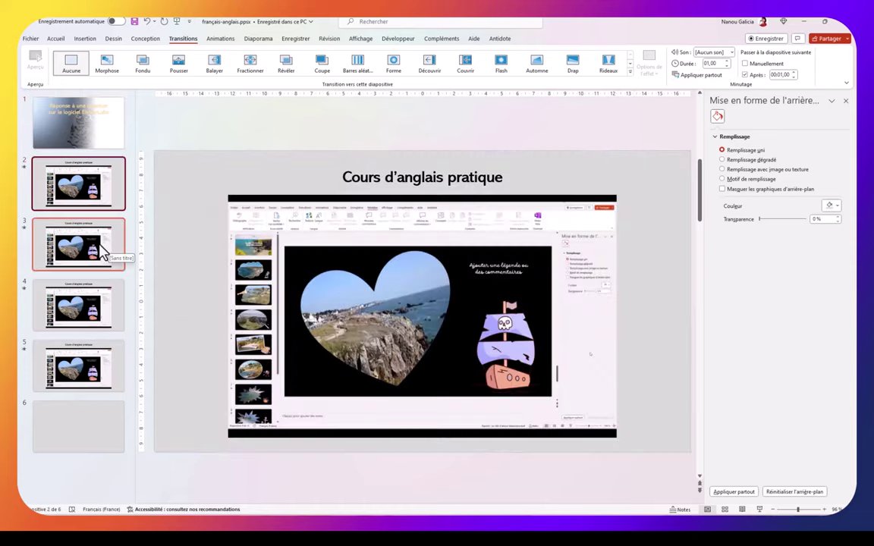
{"action": "left_click", "coordinate": [102, 250]}
{"action": "left_click", "coordinate": [88, 319]}
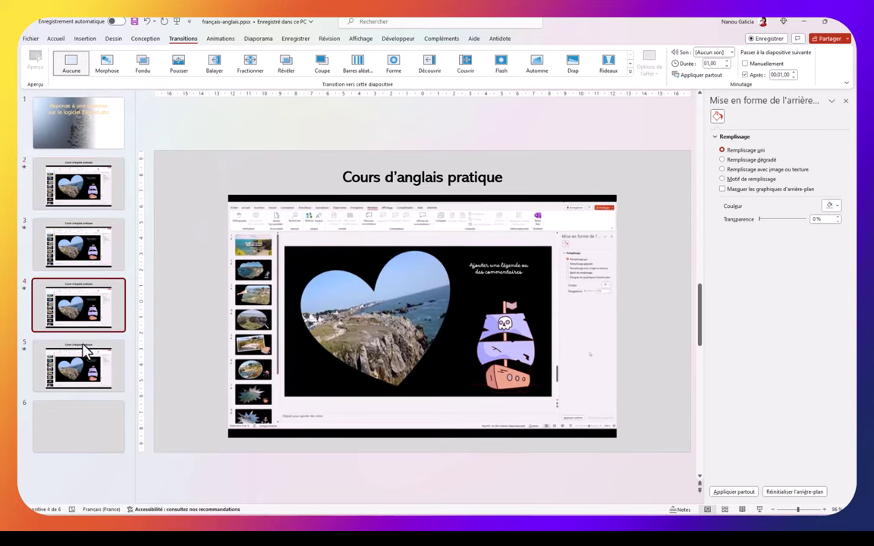
{"action": "left_click", "coordinate": [89, 372]}
{"action": "left_click", "coordinate": [54, 106]}
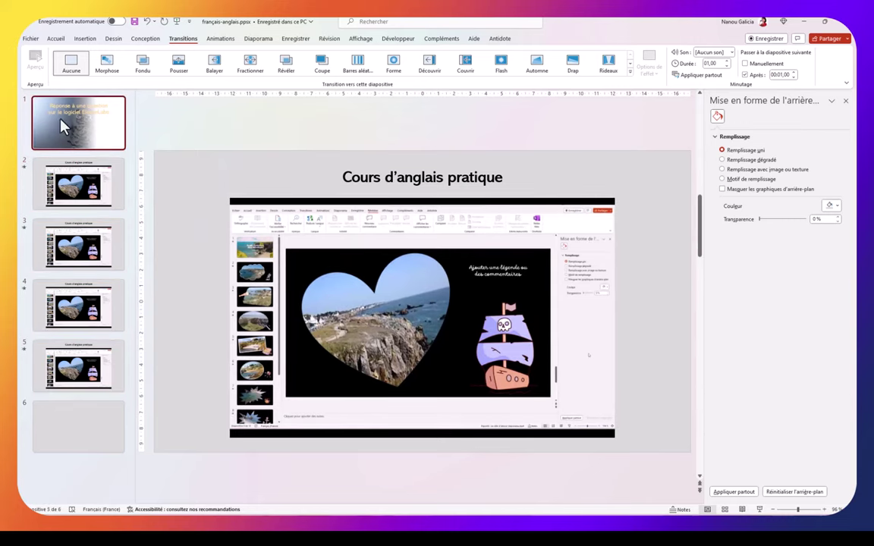
- Export the deck as Full HD video 'français-anglais3.mp4' to the desktop using recorded timings
{"action": "left_click", "coordinate": [30, 40]}
{"action": "left_click", "coordinate": [44, 231]}
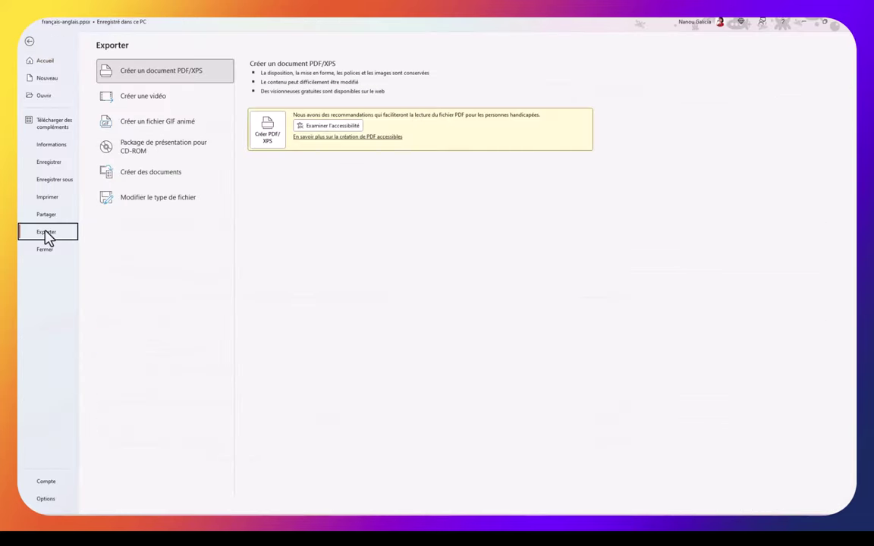
{"action": "left_click", "coordinate": [146, 97]}
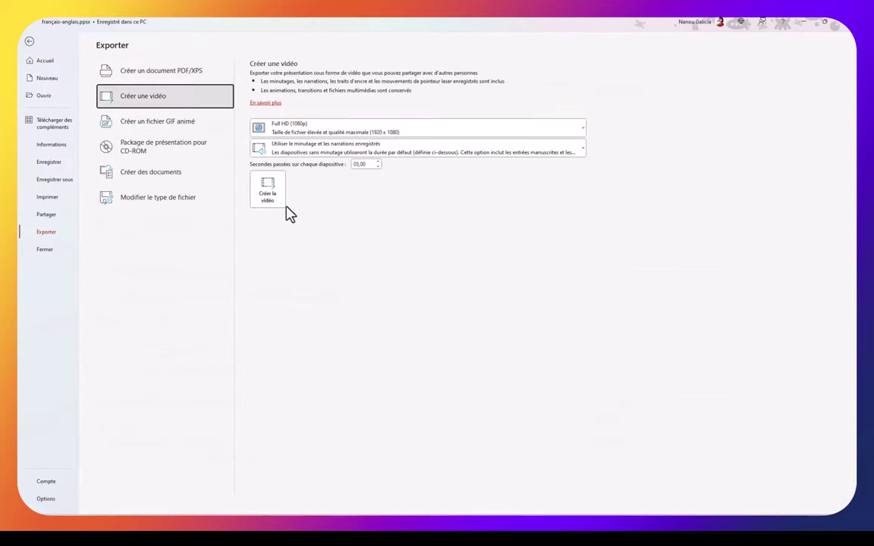
{"action": "left_click", "coordinate": [269, 192]}
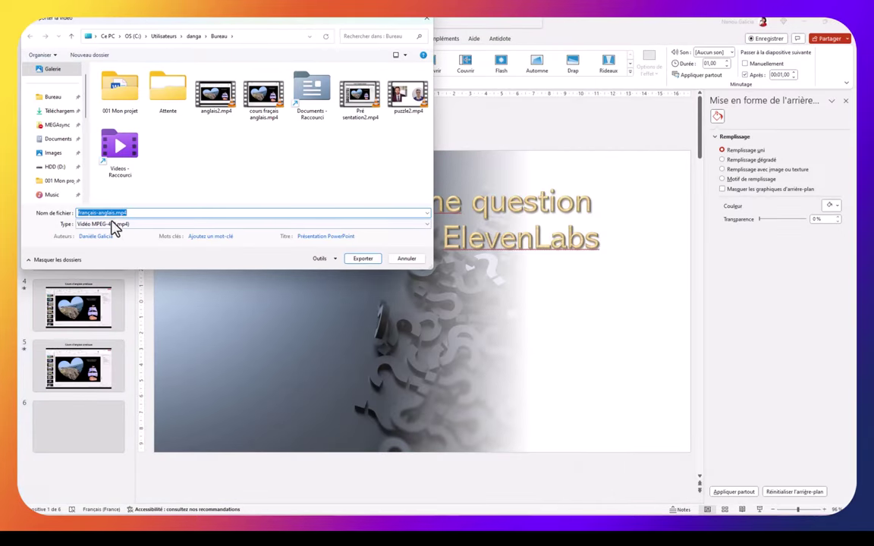
{"action": "left_click", "coordinate": [114, 213]}
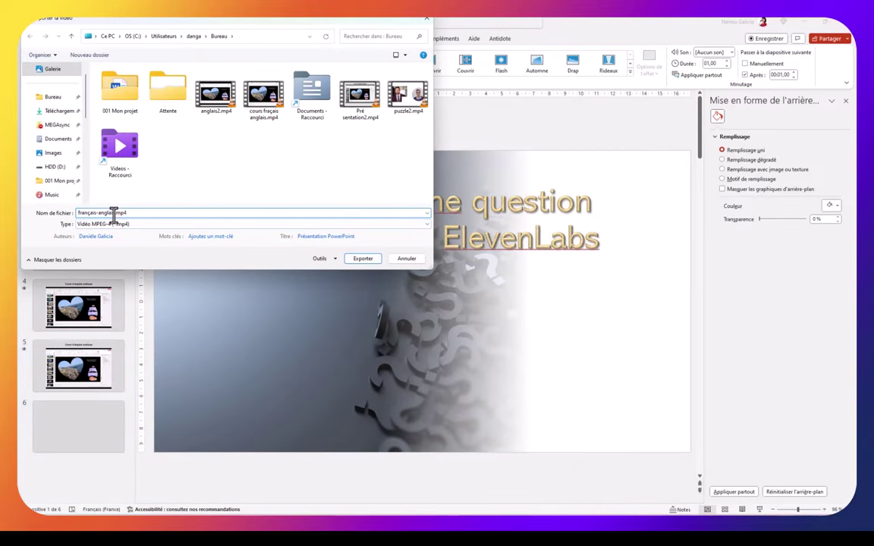
{"action": "type", "text": "3"}
{"action": "left_click", "coordinate": [362, 259]}
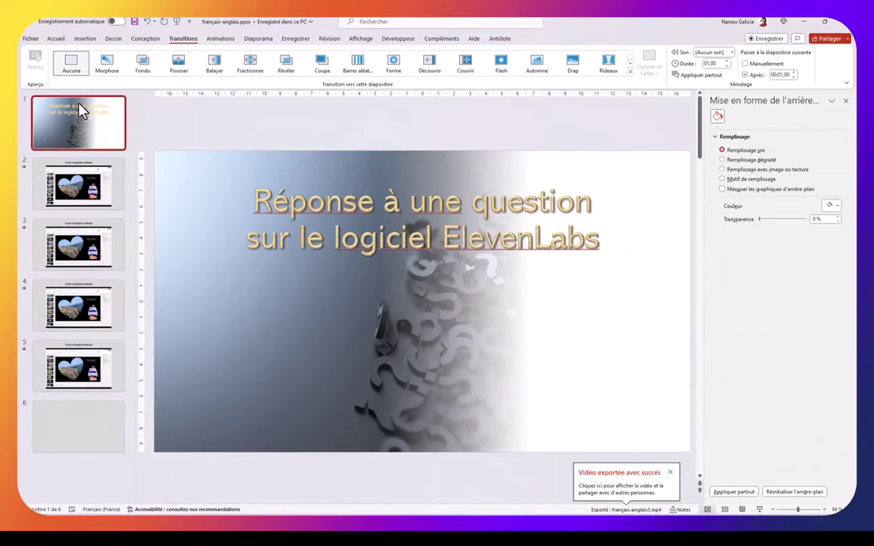
- Insert a new slide 3 with Ctrl+M and draw a wide empty text box across its centre
{"action": "left_click", "coordinate": [80, 194]}
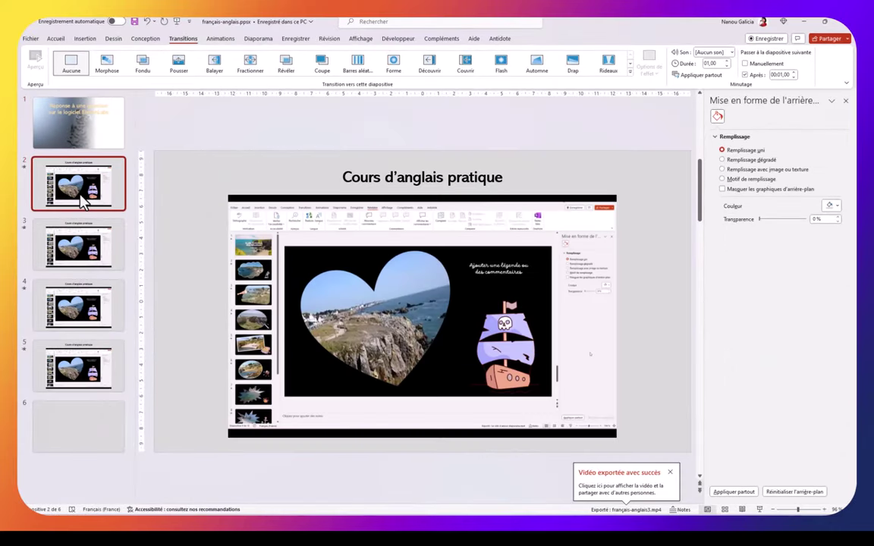
{"action": "key", "text": "ctrl+m"}
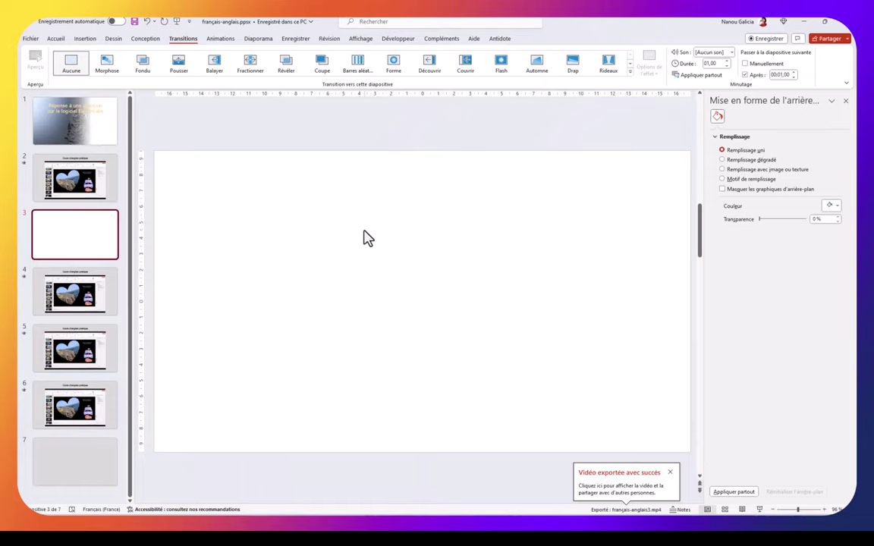
{"action": "left_click", "coordinate": [86, 42]}
{"action": "left_click", "coordinate": [419, 63]}
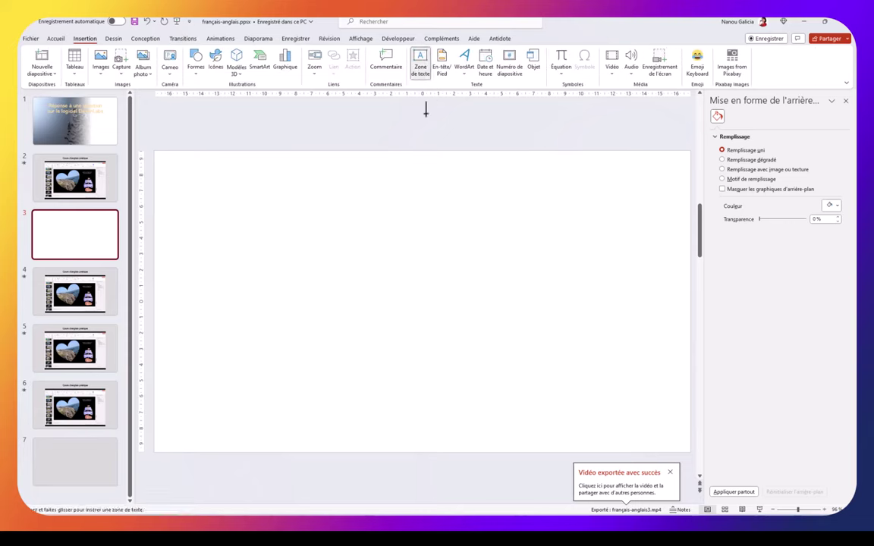
{"action": "left_click_drag", "start_coordinate": [268, 212], "coordinate": [604, 362]}
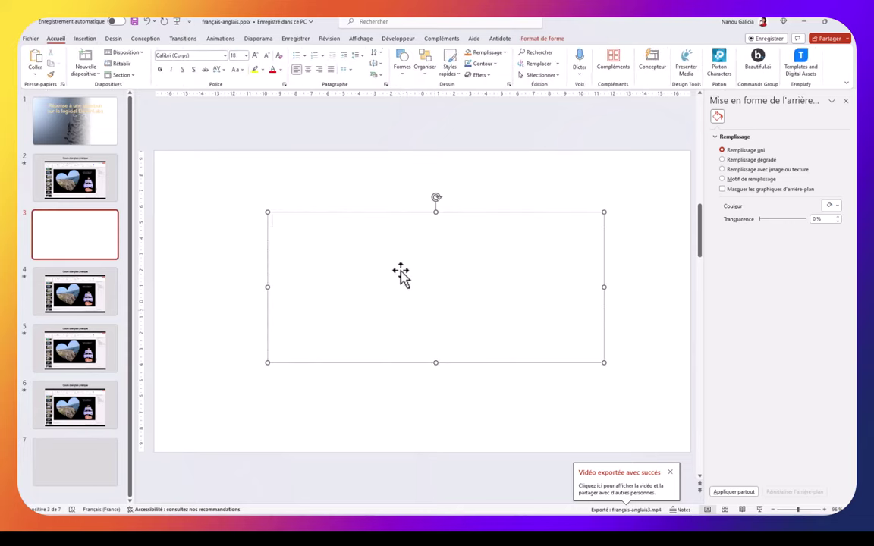